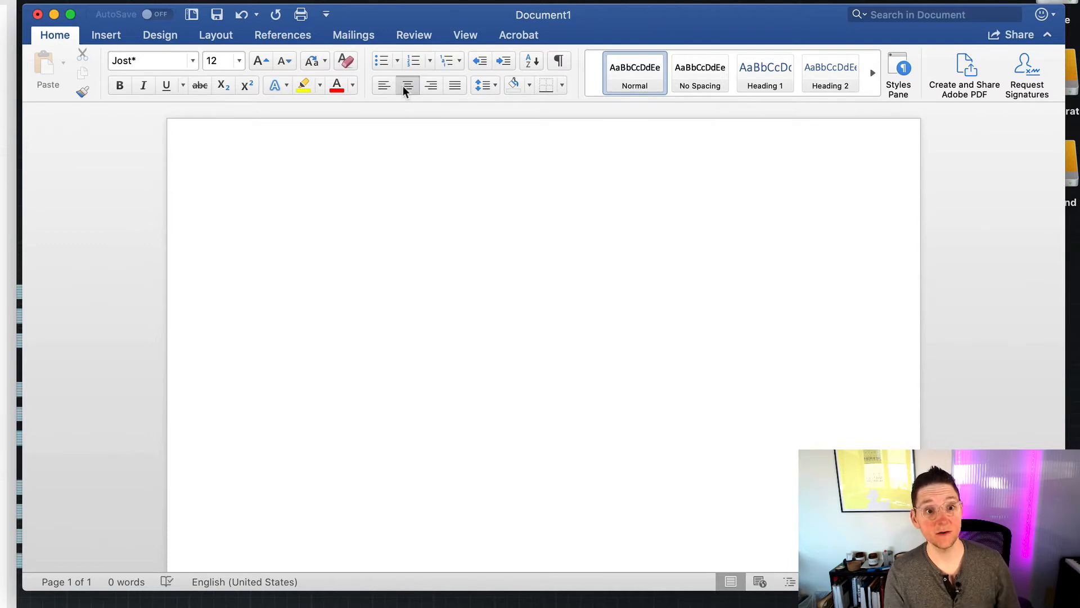
{"action": "type", "text": "Program"}
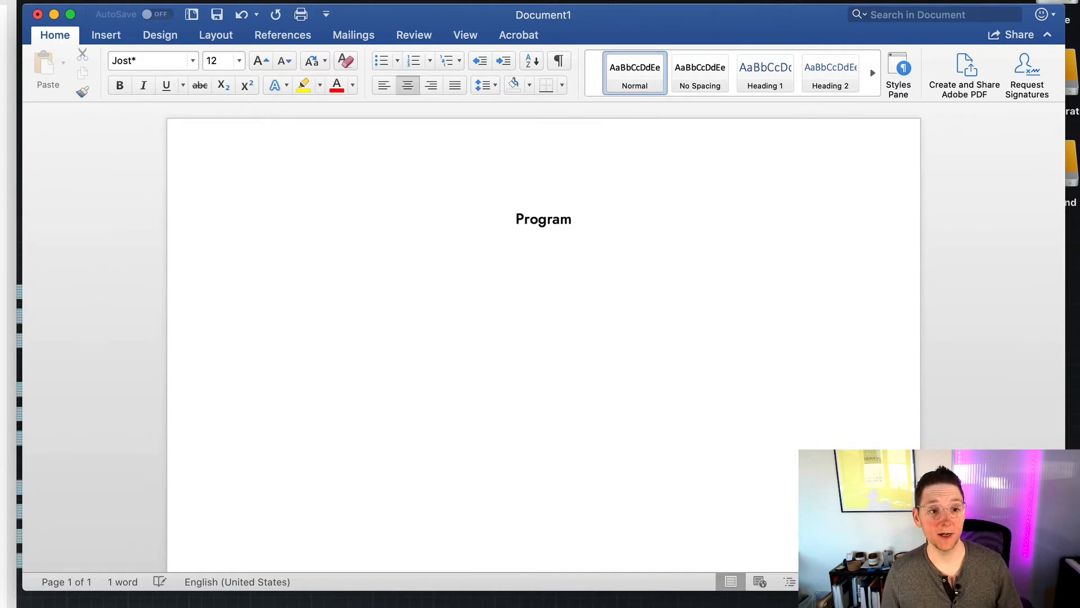
Step: Add a flush-left line with 'Music for Social Distancing (2020)' and 'David MacDonald' tabbed to the right
{"action": "key", "text": "Return"}
{"action": "left_click", "coordinate": [382, 85]}
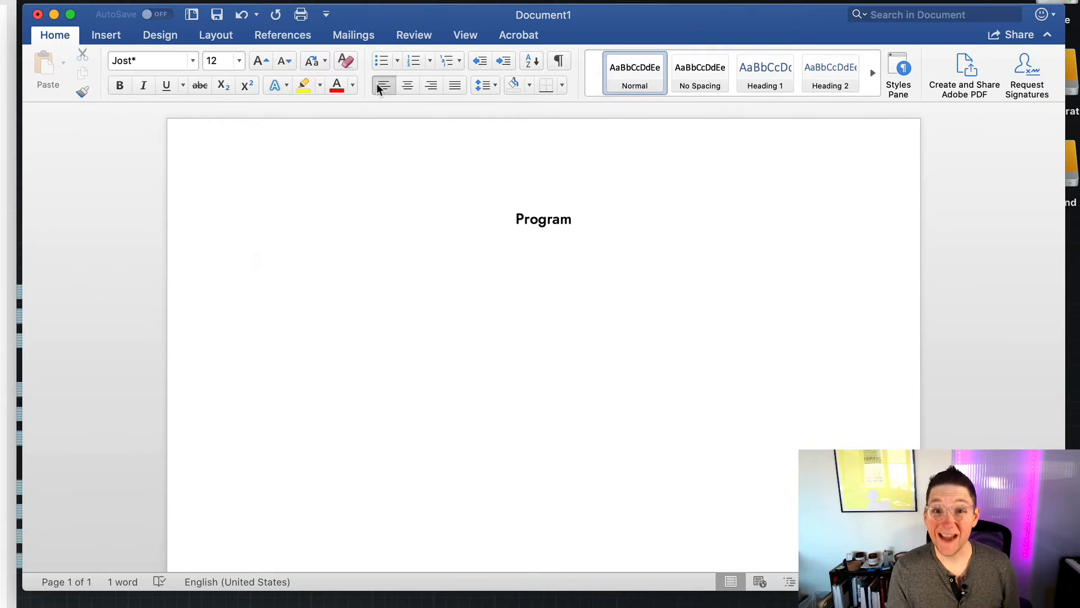
{"action": "type", "text": "Music f"}
{"action": "type", "text": "coi"}
{"action": "type", "text": "or Social Dist"}
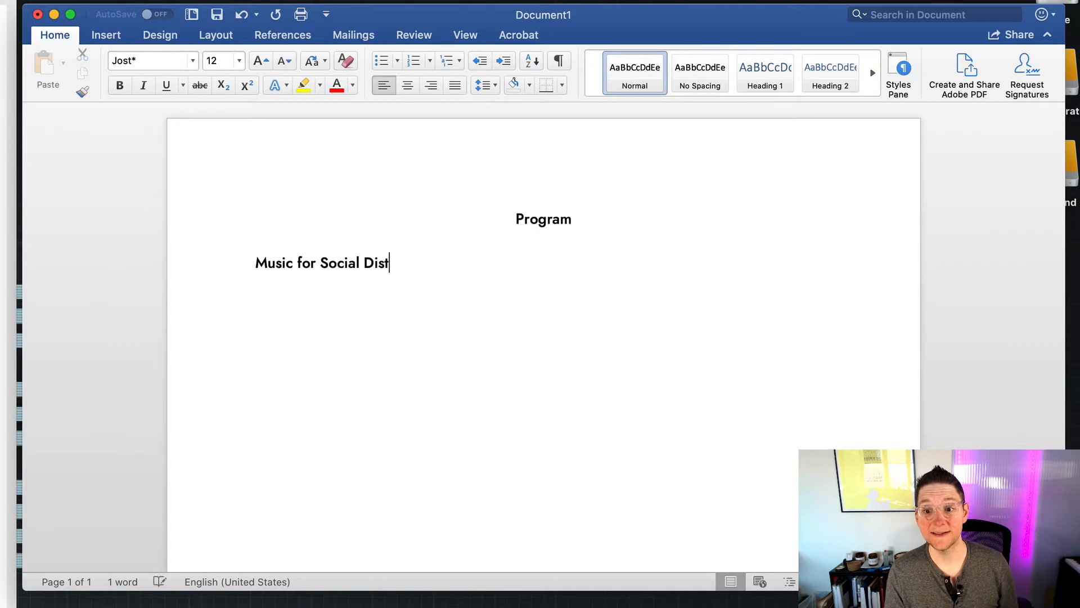
{"action": "type", "text": "cing(2020)"}
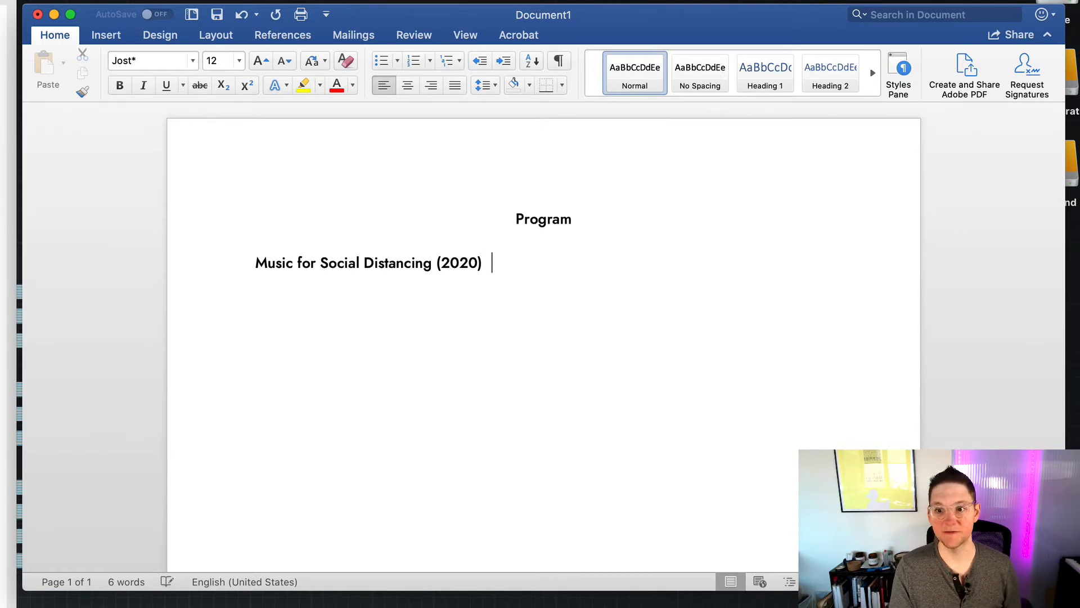
{"action": "key", "text": "Tab"}
{"action": "key", "text": "Tab"}
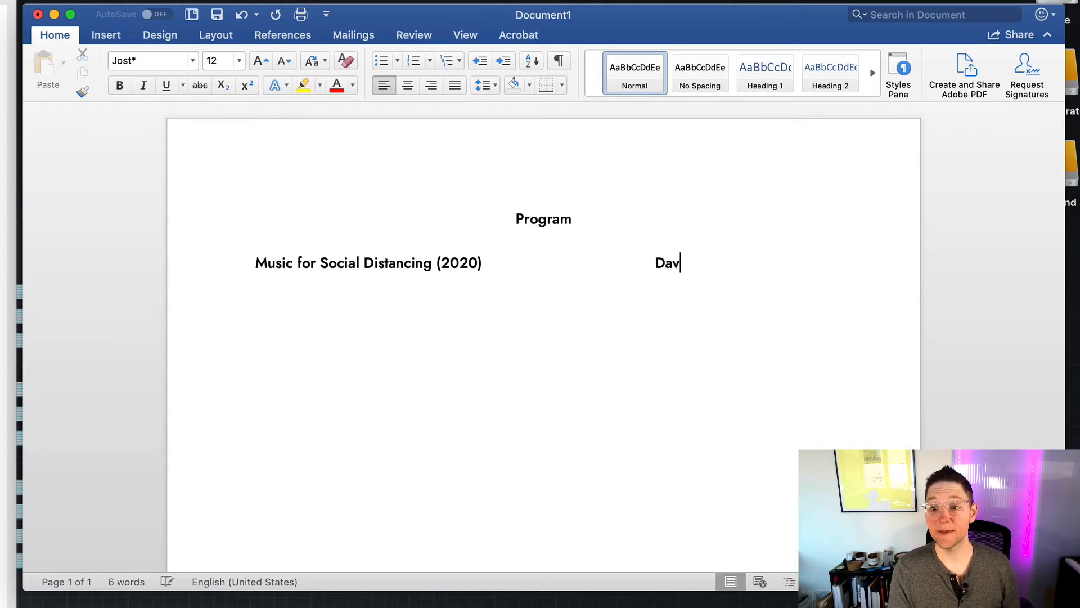
{"action": "type", "text": "id MacDonald"}
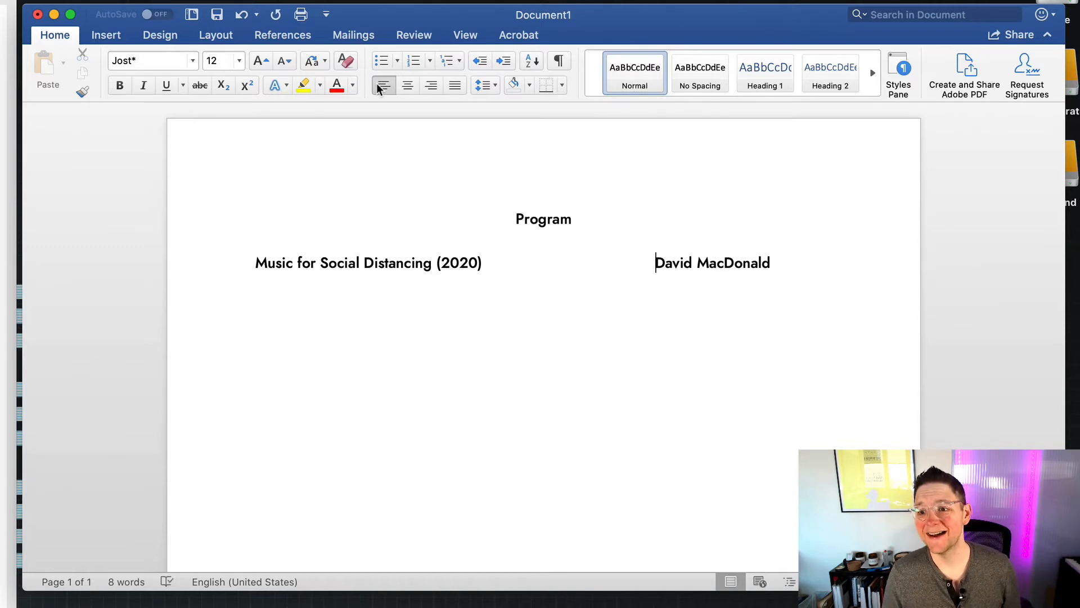
{"action": "key", "text": "Tab"}
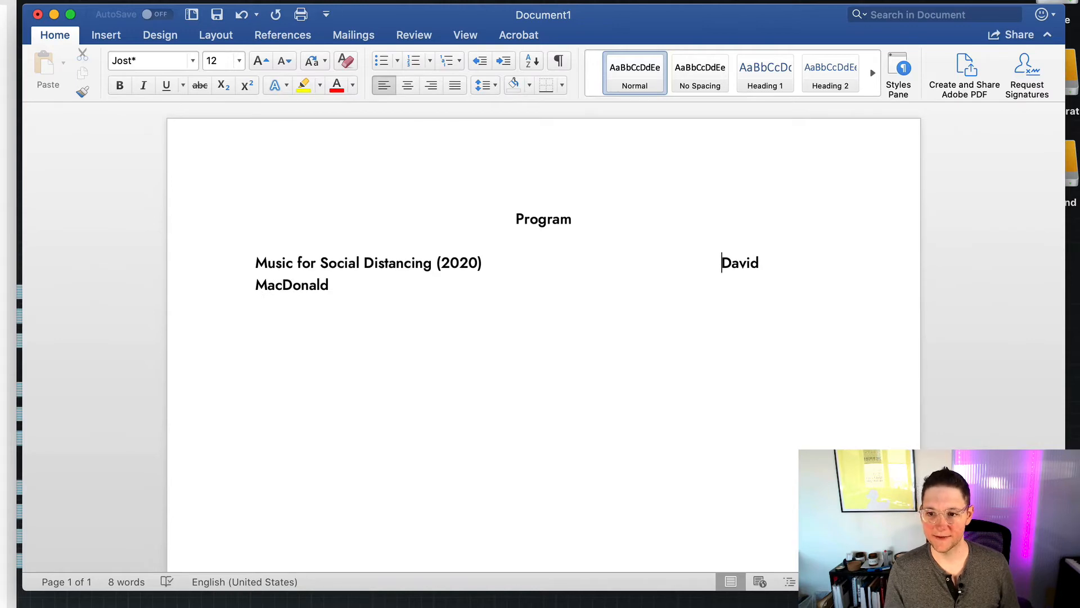
{"action": "key", "text": "BackSpace"}
{"action": "key", "text": "BackSpace"}
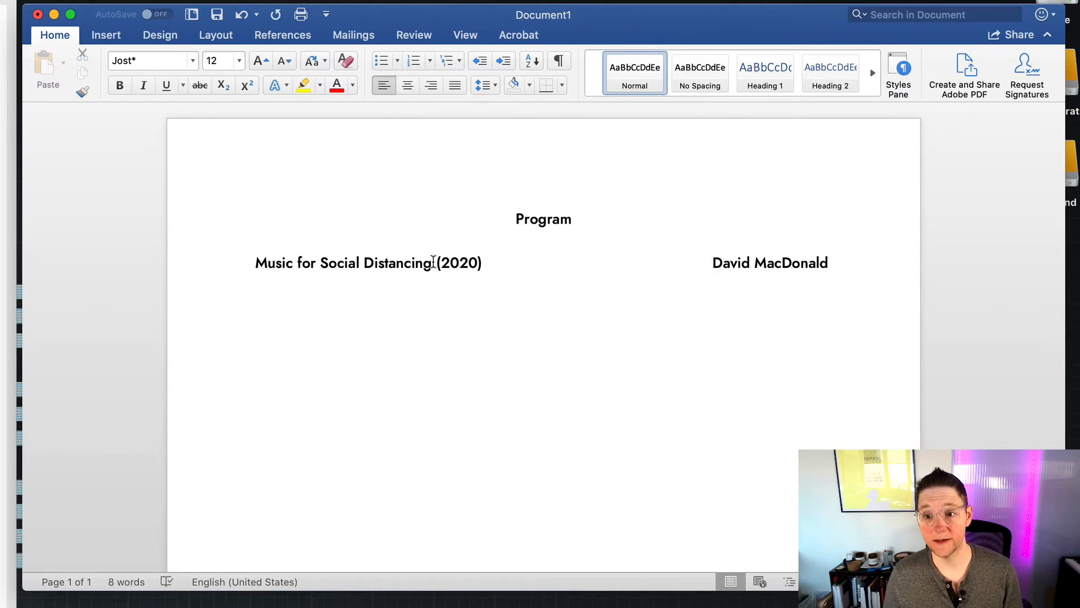
{"action": "left_click_drag", "start_coordinate": [433, 263], "coordinate": [464, 261]}
{"action": "left_click", "coordinate": [481, 263]}
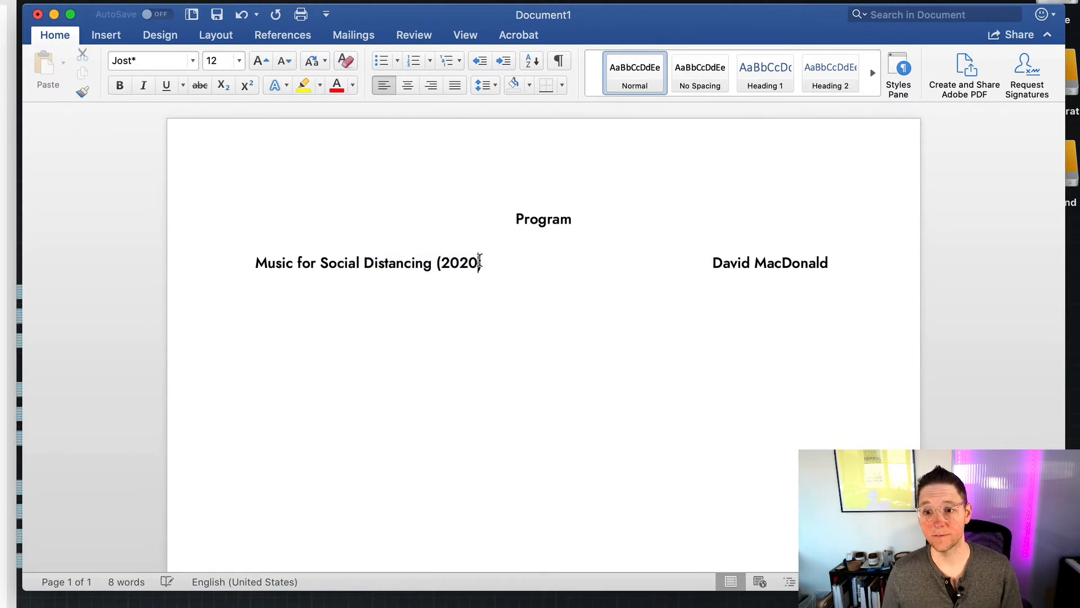
{"action": "key", "text": "BackSpace"}
{"action": "key", "text": "BackSpace"}
{"action": "key", "text": "BackSpace"}
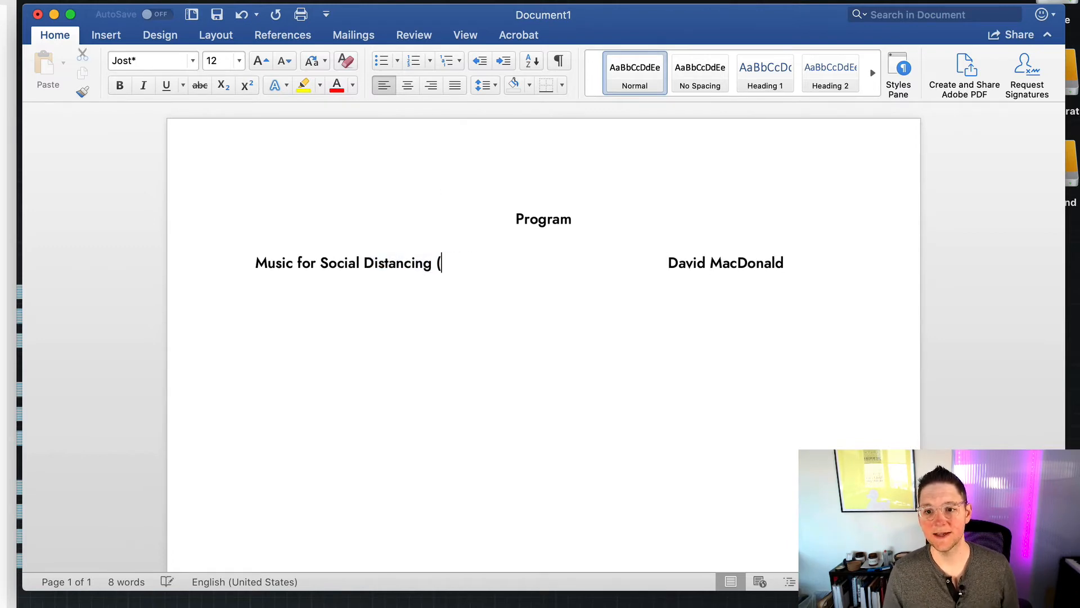
{"action": "key", "text": "BackSpace"}
{"action": "key", "text": "Tab"}
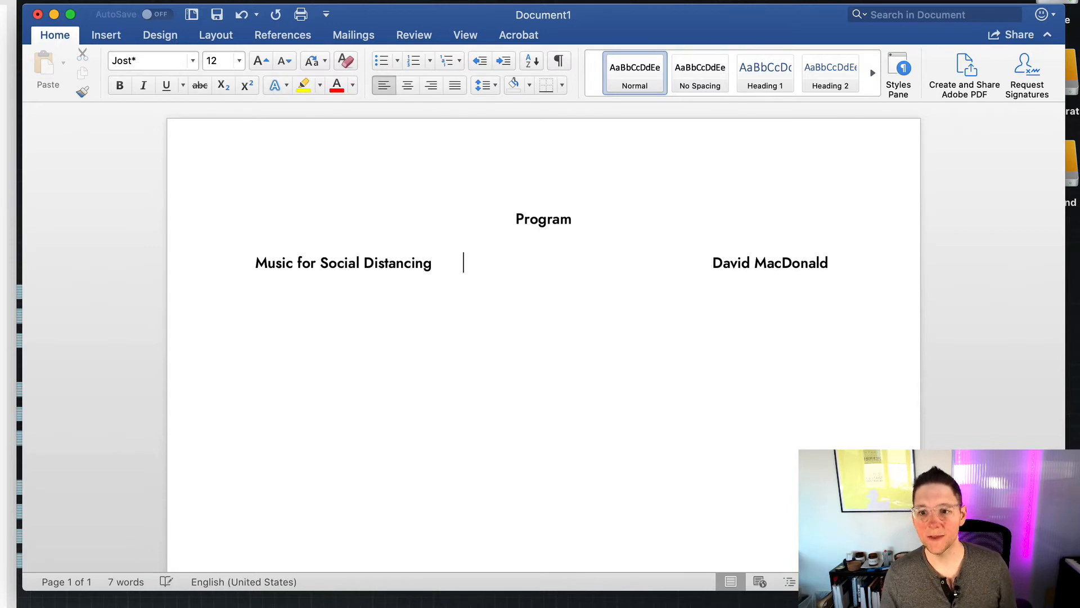
{"action": "key", "text": "BackSpace"}
{"action": "key", "text": "Tab"}
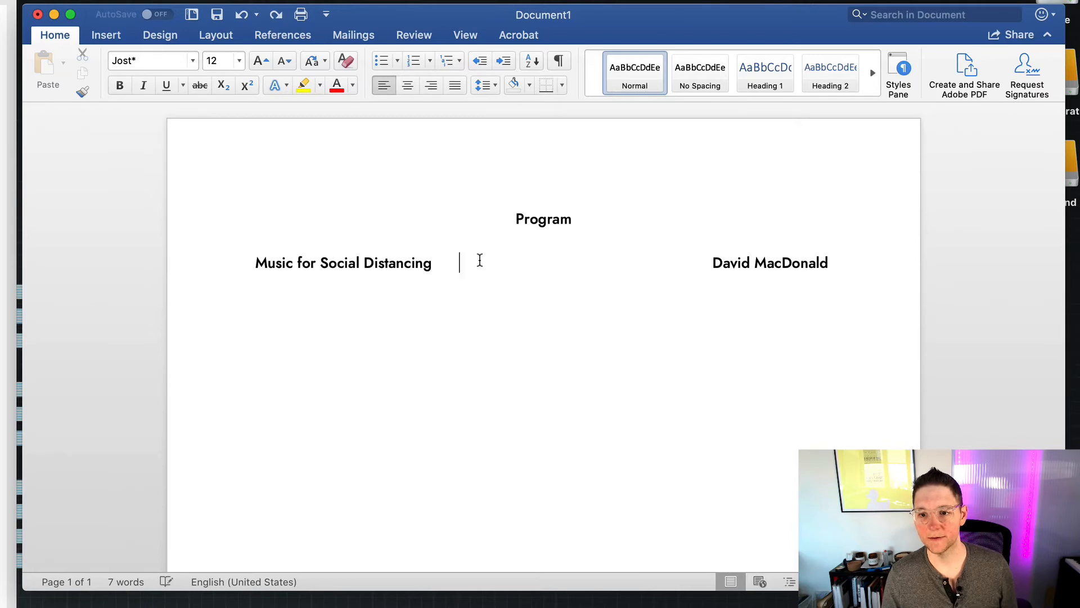
{"action": "key", "text": "BackSpace"}
{"action": "type", "text": "(2"}
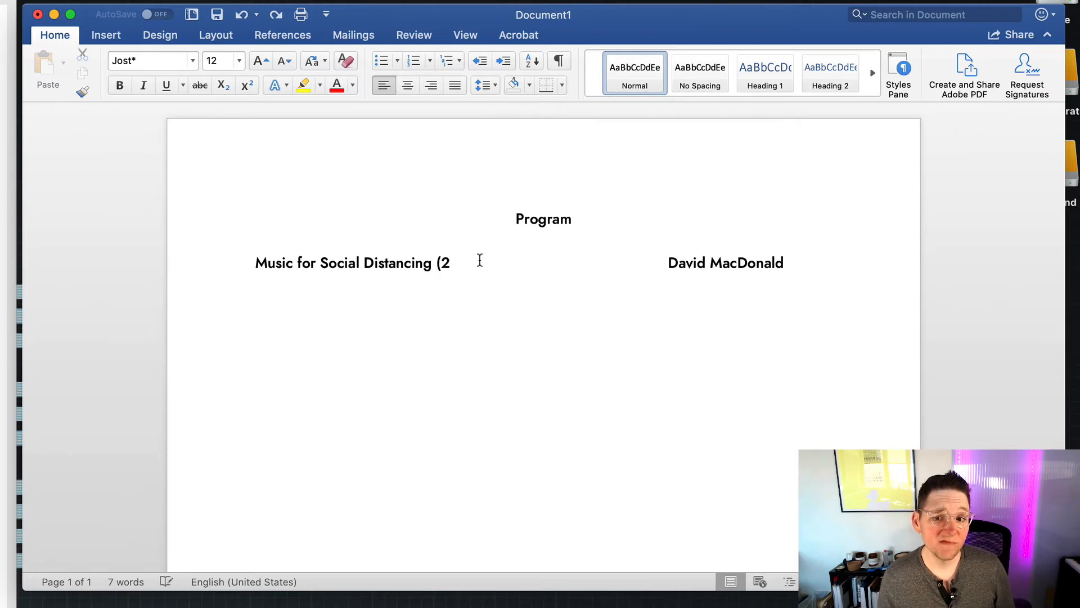
{"action": "type", "text": "020)"}
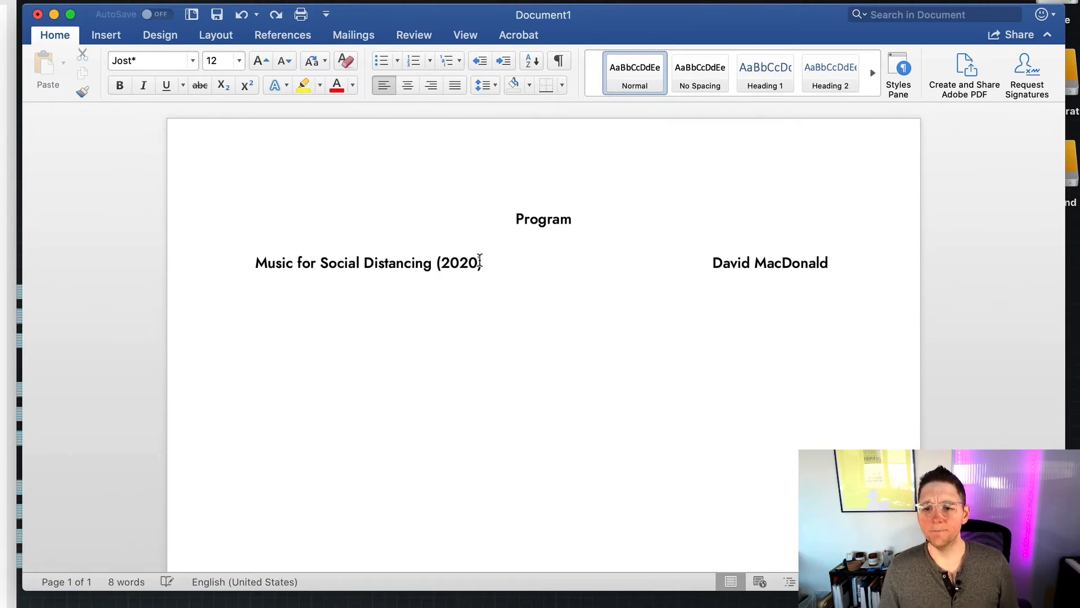
{"action": "left_click", "coordinate": [847, 263]}
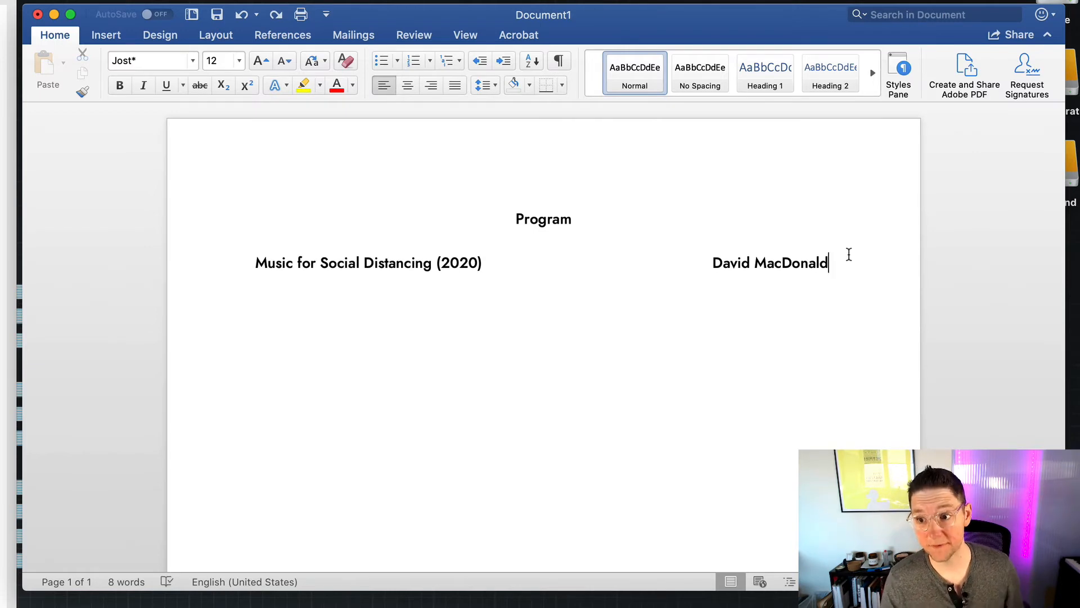
{"action": "type", "text": "asdf"}
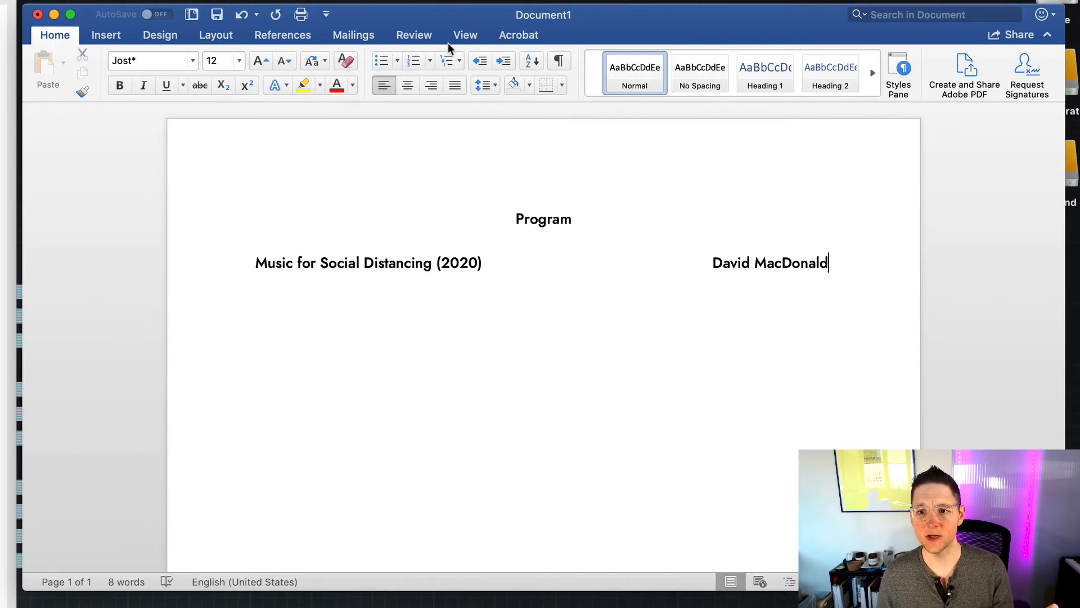
Step: Toggle the Ruler off and back on from the View ribbon
{"action": "left_click", "coordinate": [466, 36]}
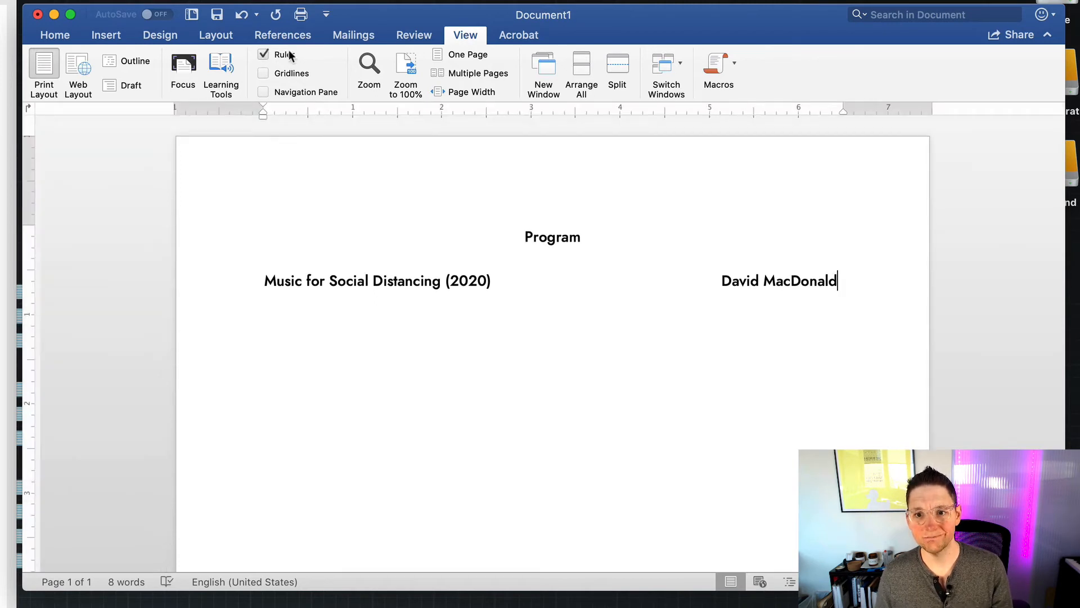
{"action": "left_click", "coordinate": [265, 54]}
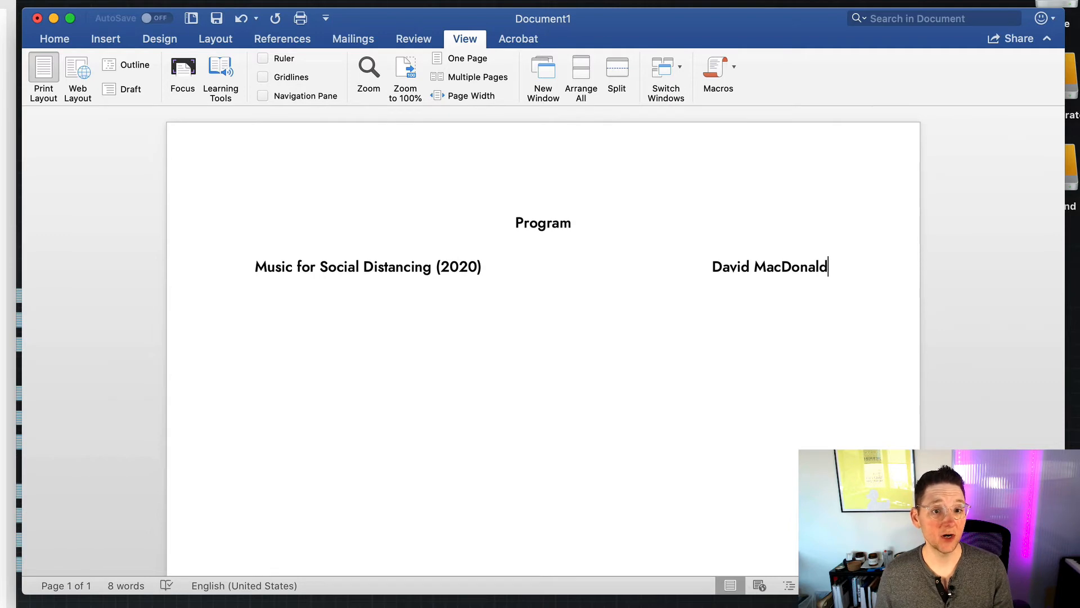
{"action": "left_click", "coordinate": [265, 57]}
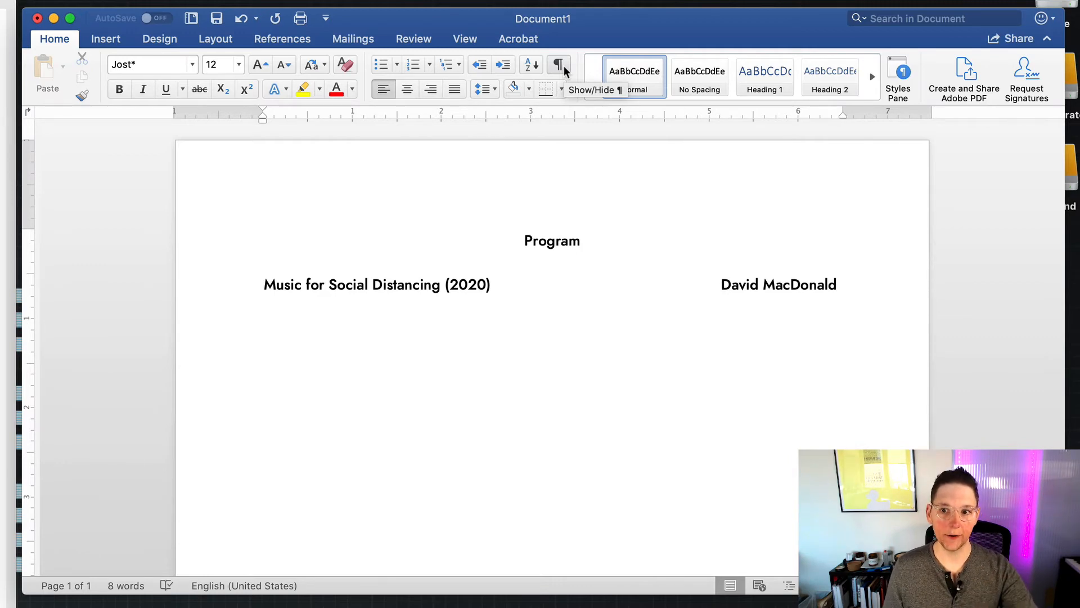
Step: Show formatting marks and place the insertion point right after '(2020)'
{"action": "left_click", "coordinate": [561, 65]}
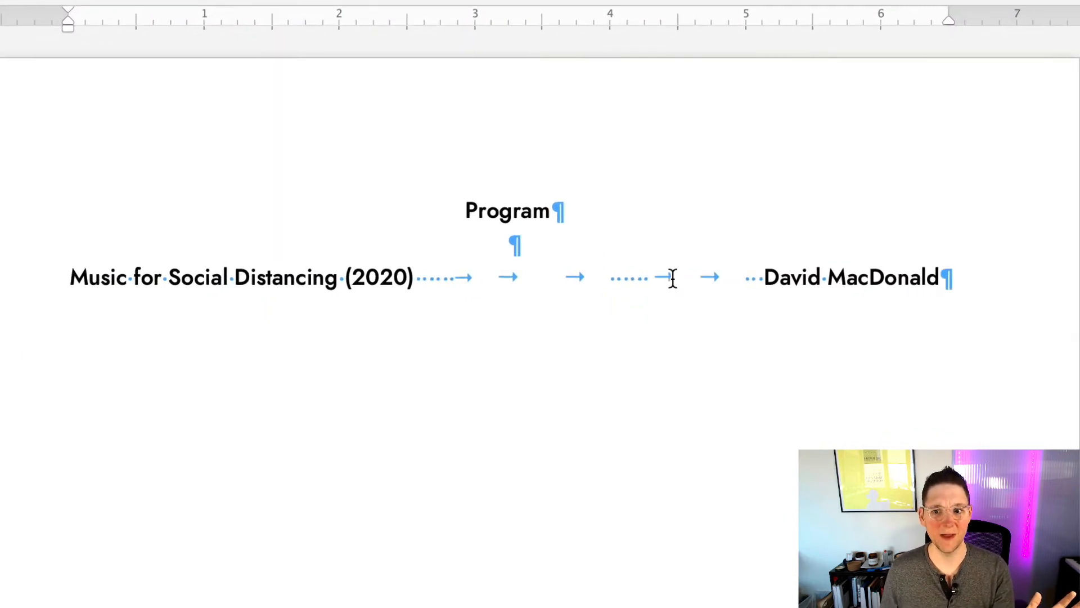
{"action": "left_click", "coordinate": [421, 277]}
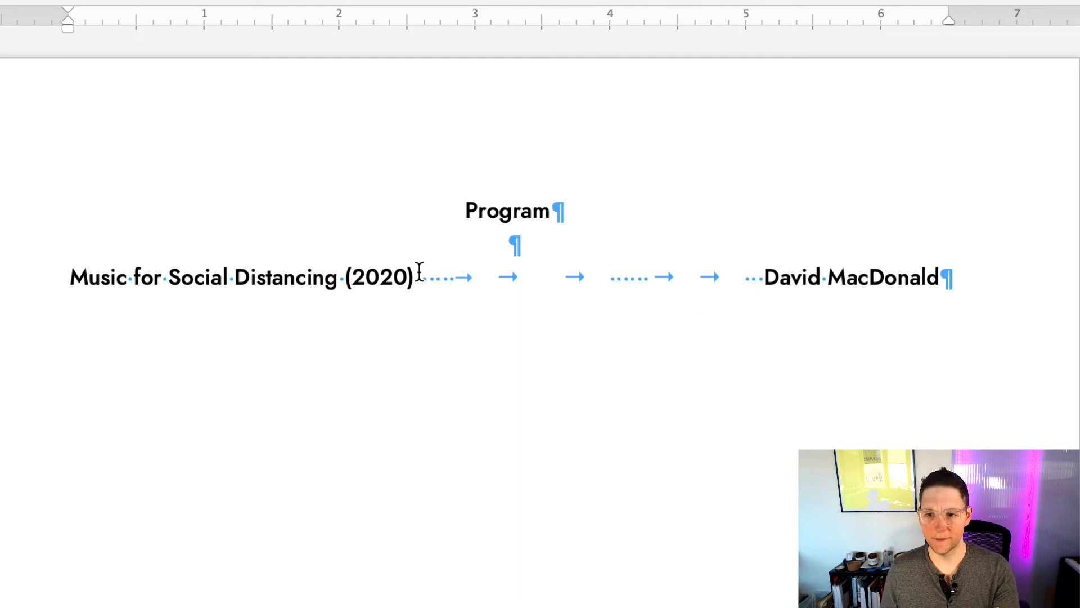
Step: Delete the tabs and spaces after '(2020)' and insert a single tab before 'David MacDonald'
{"action": "left_click_drag", "start_coordinate": [420, 276], "coordinate": [767, 278]}
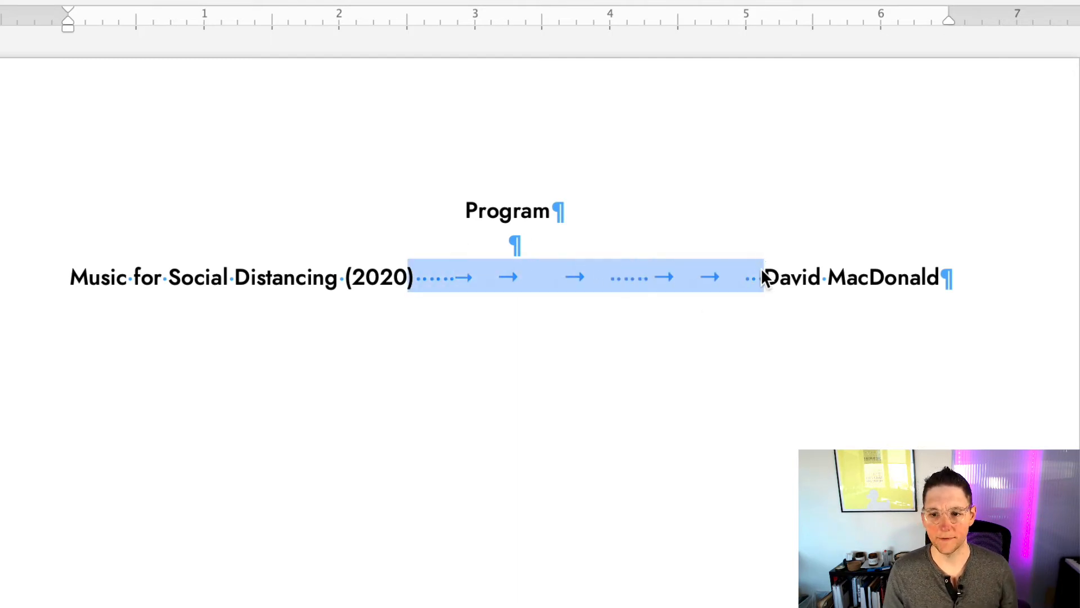
{"action": "key", "text": "BackSpace"}
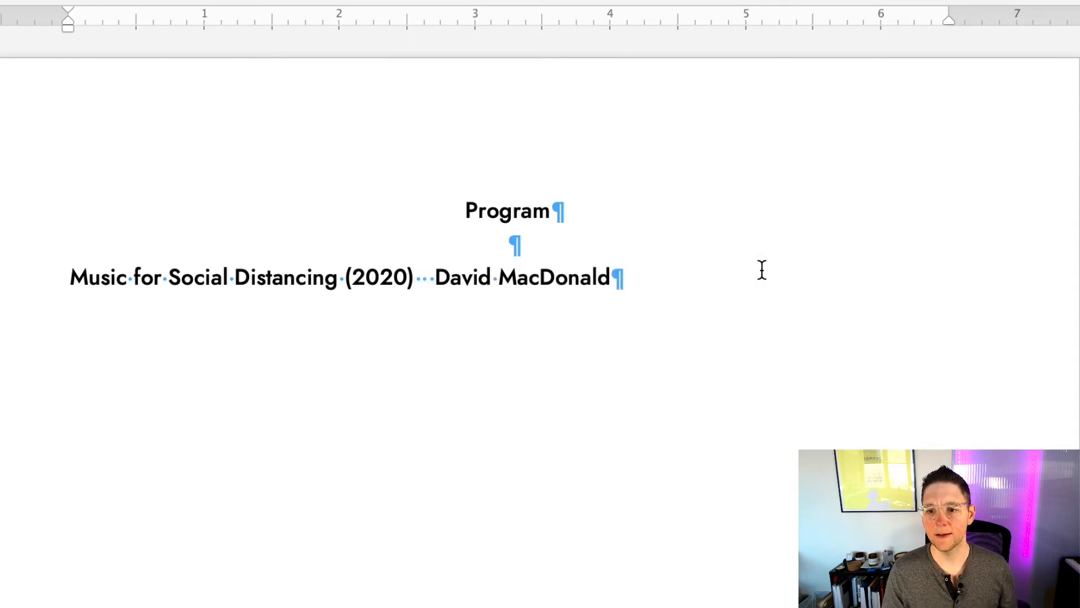
{"action": "key", "text": "Right"}
{"action": "key", "text": "Right"}
{"action": "key", "text": "Right"}
{"action": "key", "text": "BackSpace"}
{"action": "key", "text": "BackSpace"}
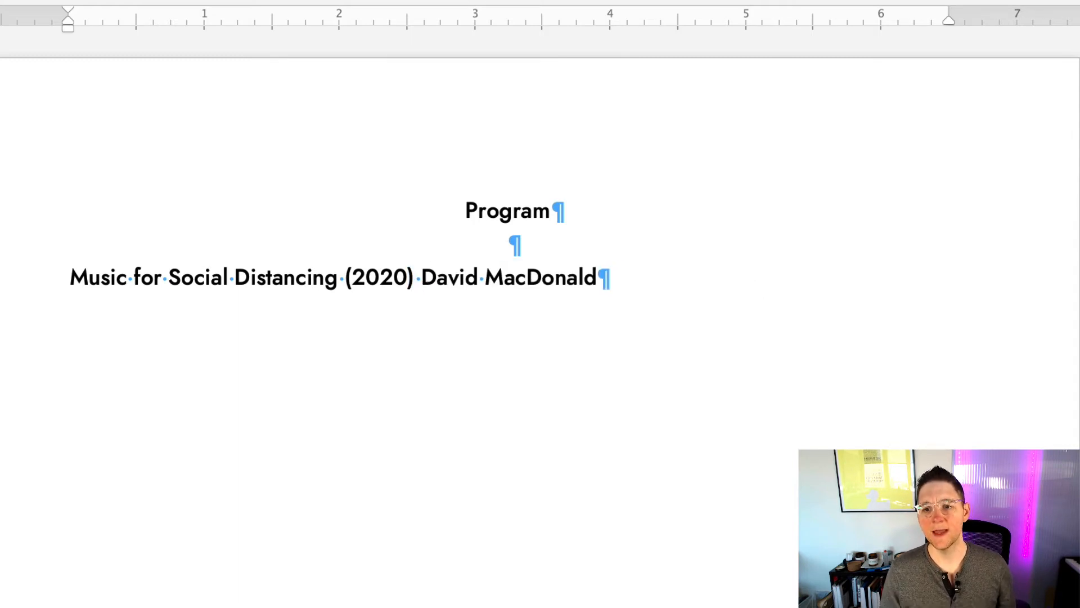
{"action": "key", "text": "BackSpace"}
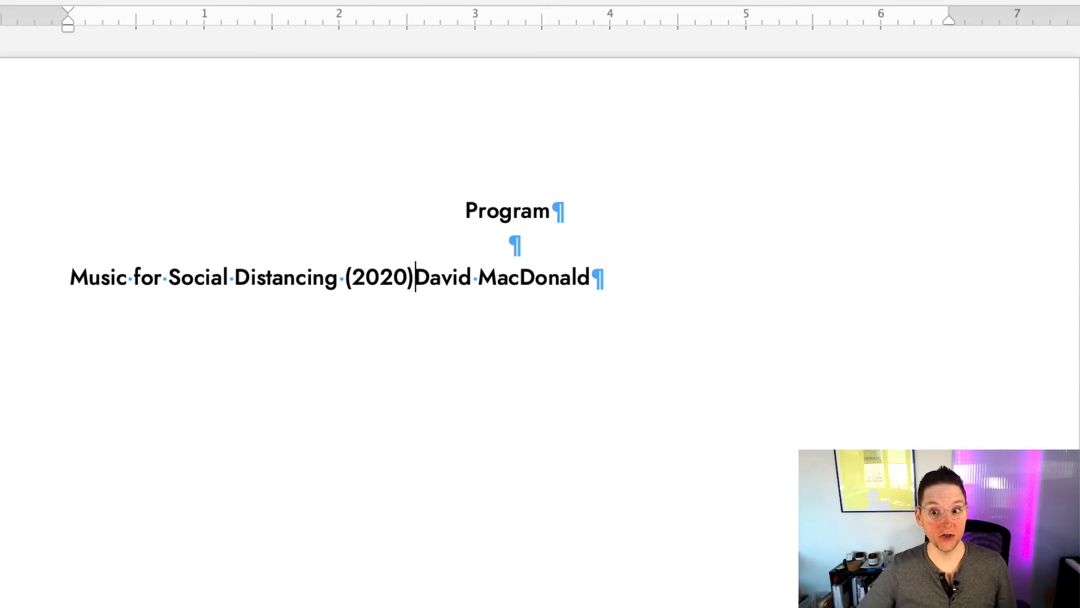
{"action": "key", "text": "Tab"}
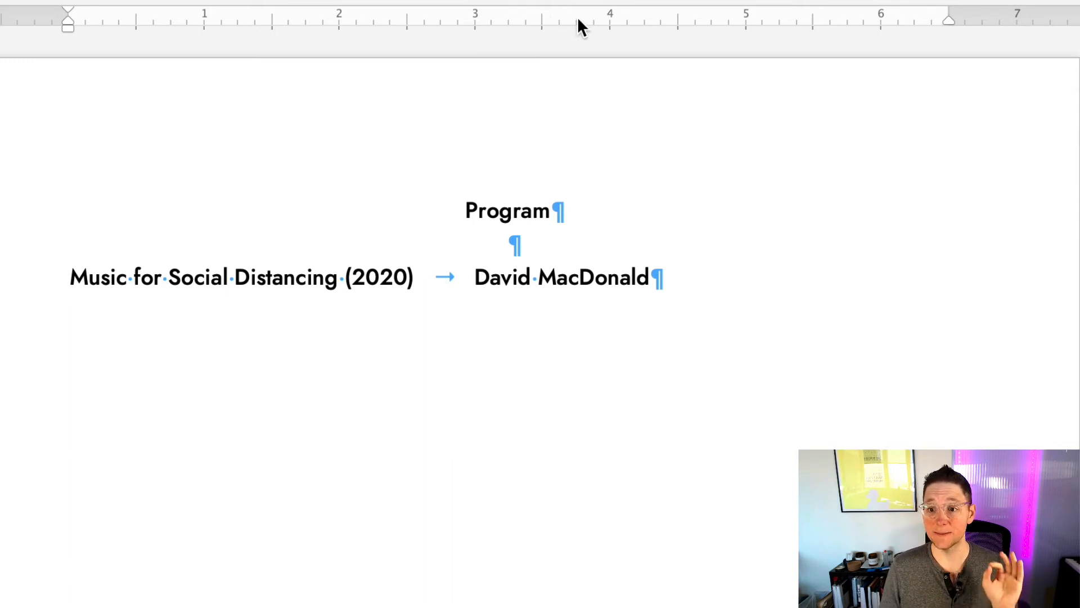
Step: Add a trial tab stop on the ruler, then clear it again from the title line
{"action": "left_click", "coordinate": [610, 13]}
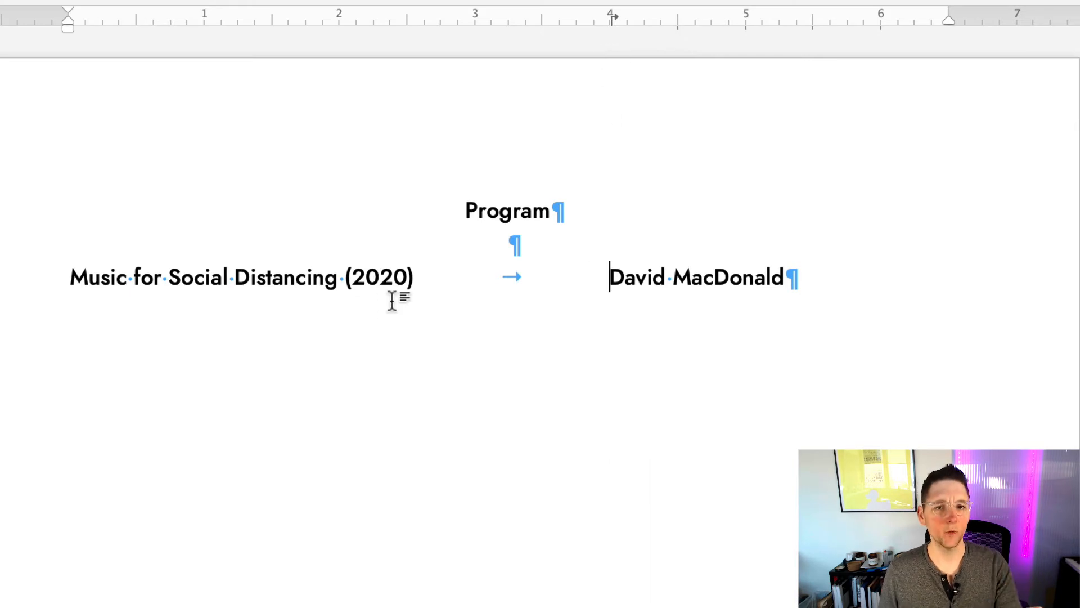
{"action": "left_click_drag", "start_coordinate": [419, 282], "coordinate": [544, 281]}
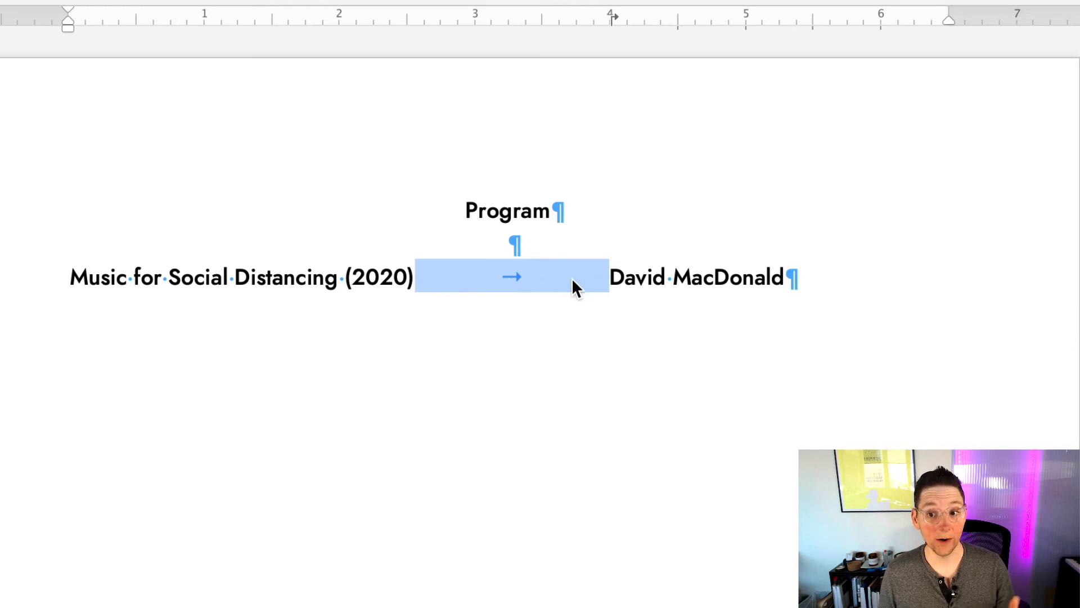
{"action": "left_click", "coordinate": [627, 272]}
{"action": "key", "text": "ctrl+q"}
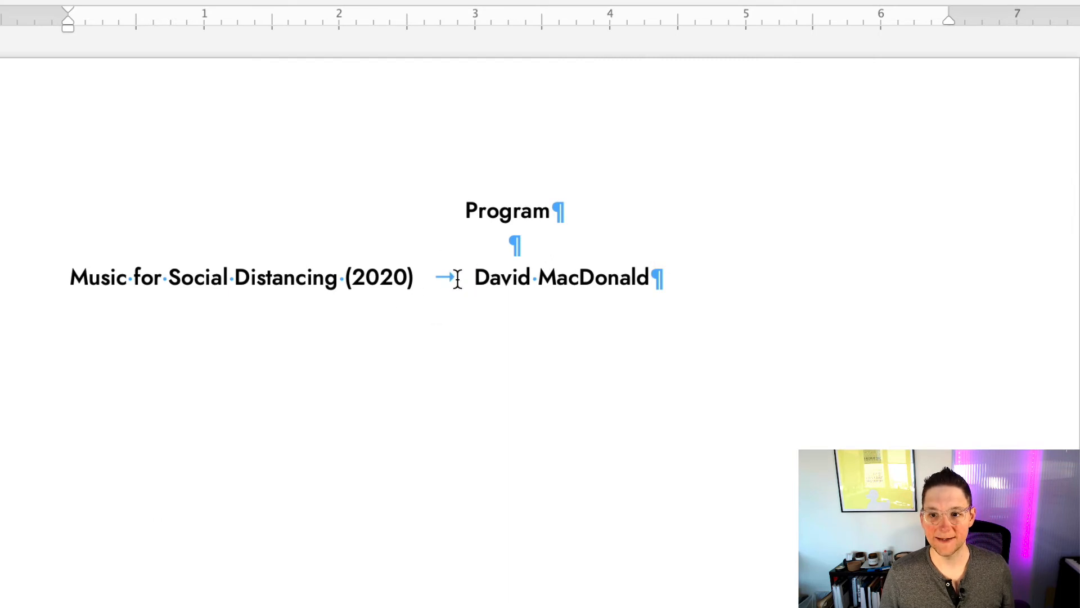
{"action": "left_click", "coordinate": [475, 277]}
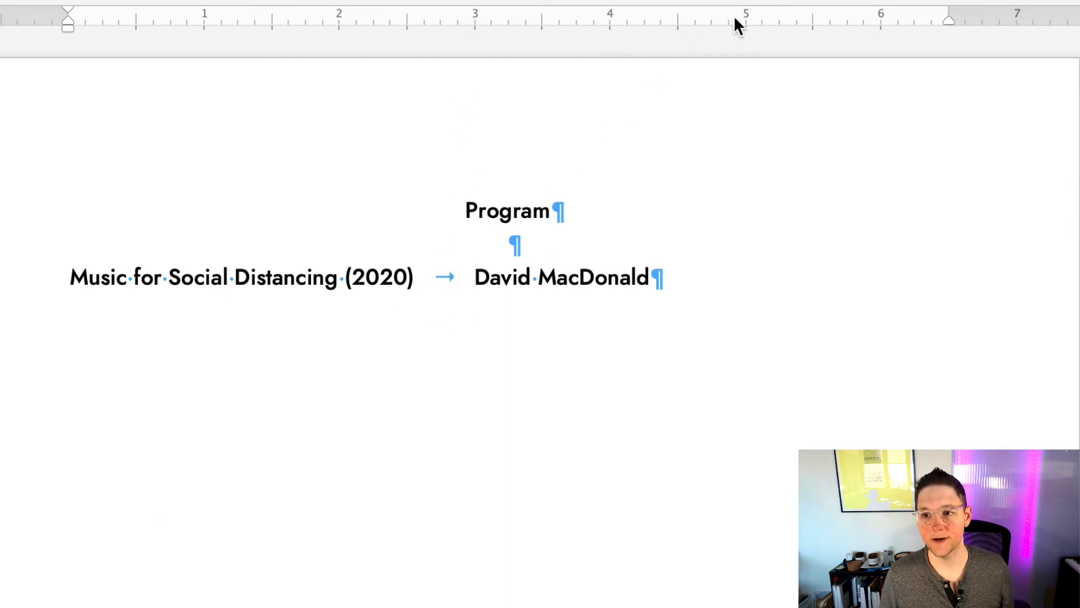
{"action": "left_click", "coordinate": [683, 26]}
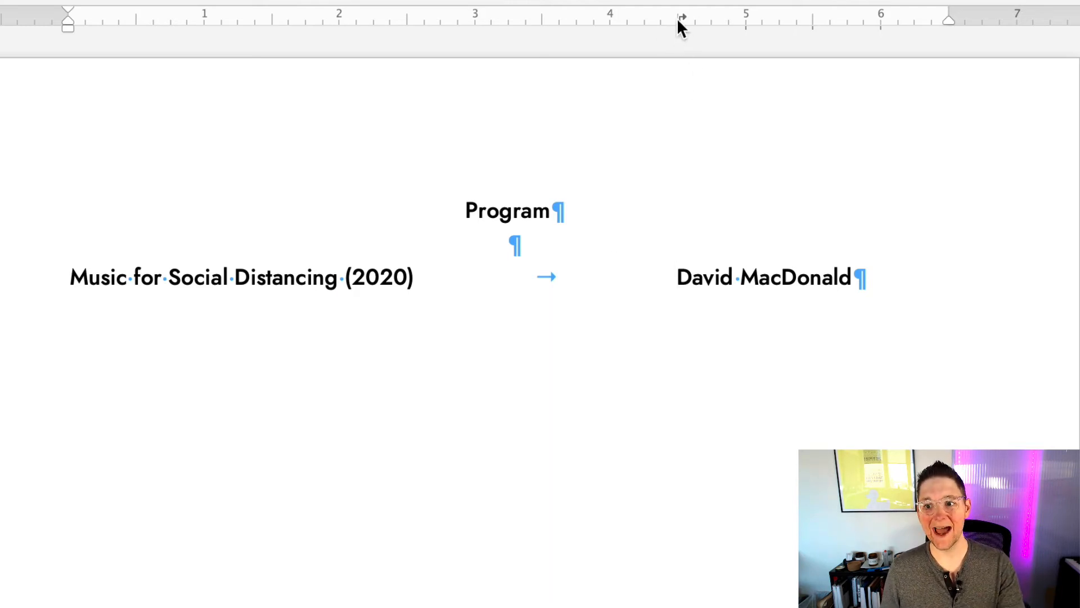
{"action": "mouse_move", "coordinate": [678, 18]}
{"action": "left_mouse_down"}
{"action": "mouse_move", "coordinate": [704, 18]}
{"action": "mouse_move", "coordinate": [681, 18]}
{"action": "left_mouse_up"}
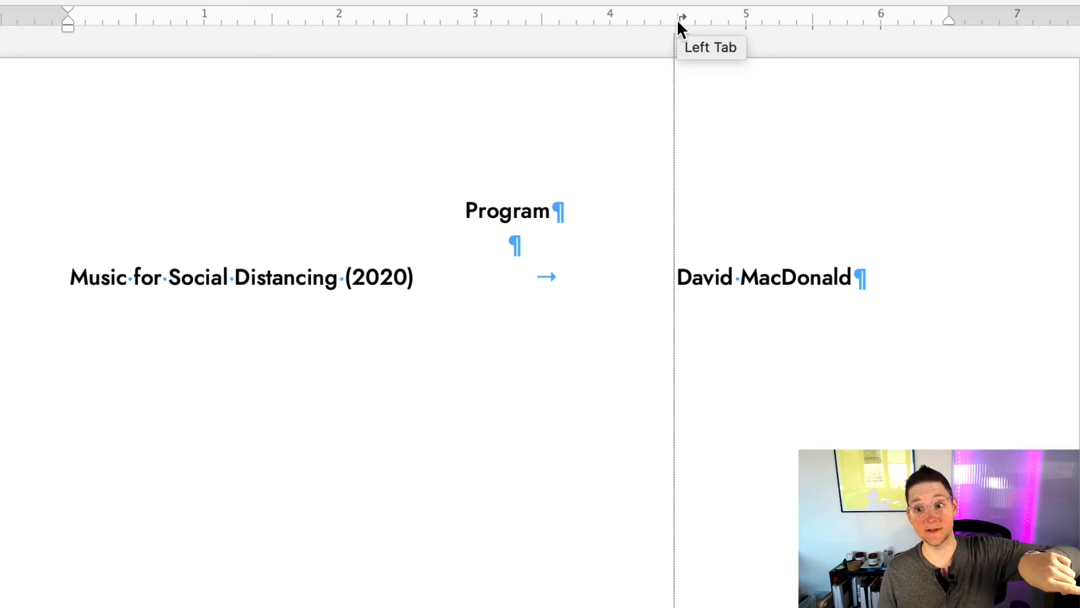
Step: Make the 4.5-inch tab stop right-aligned in the Tabs dialog
{"action": "left_click", "coordinate": [677, 20]}
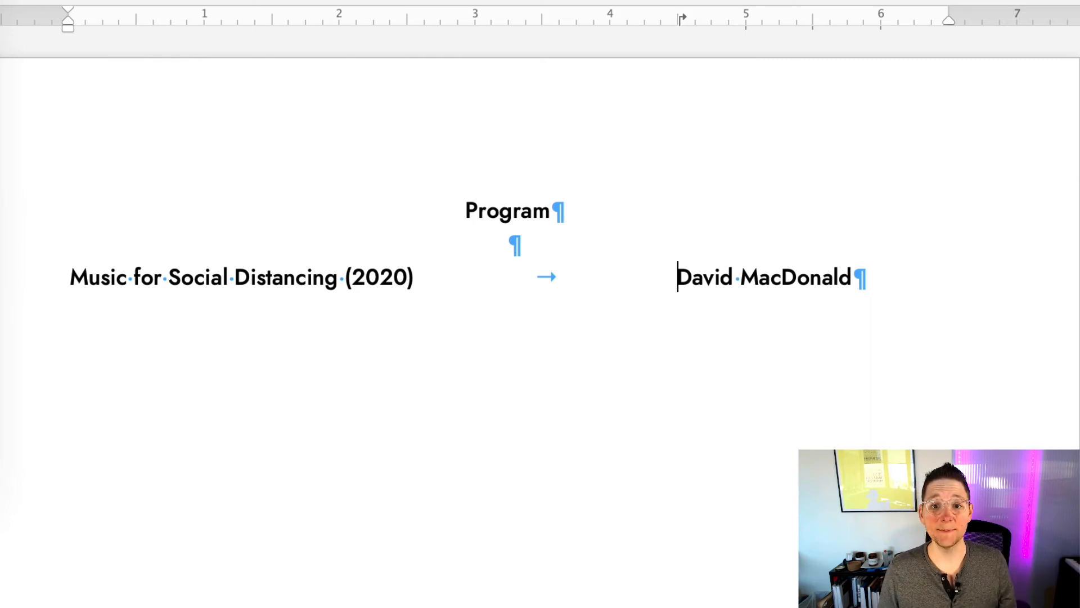
{"action": "left_click_drag", "start_coordinate": [101, 12], "coordinate": [466, 21]}
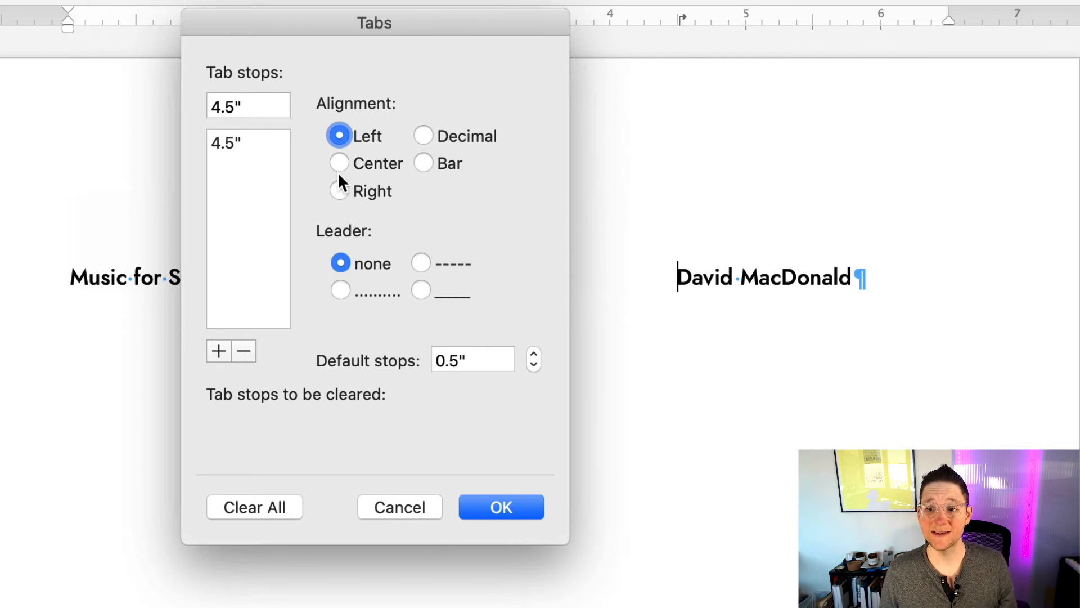
{"action": "left_click", "coordinate": [340, 191]}
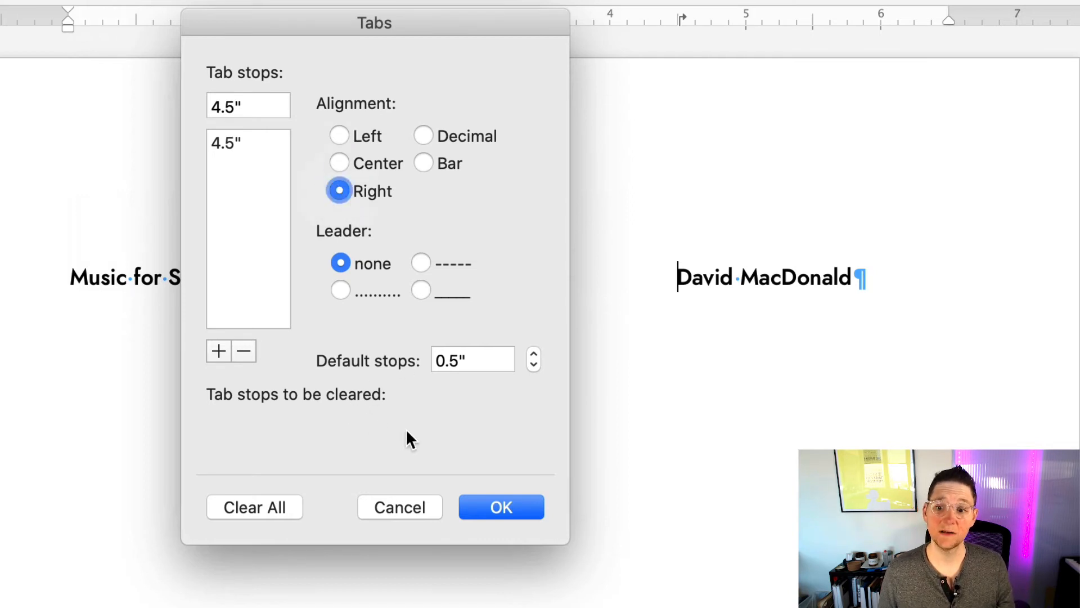
Step: Apply the right tab stop and drag it to the right margin at 6.5 inches
{"action": "left_click", "coordinate": [518, 507]}
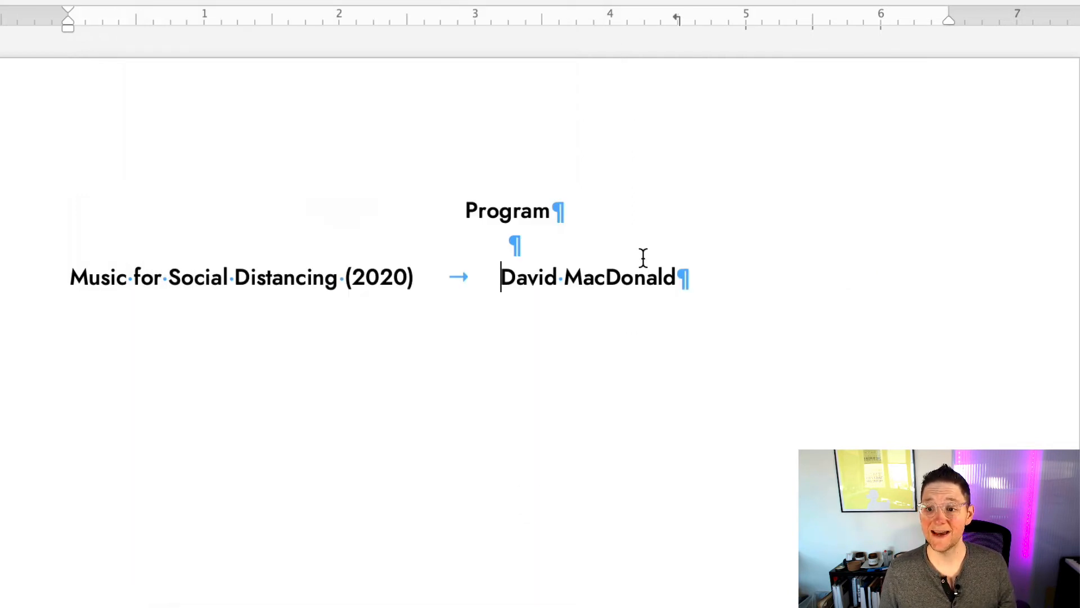
{"action": "left_click_drag", "start_coordinate": [680, 19], "coordinate": [685, 14]}
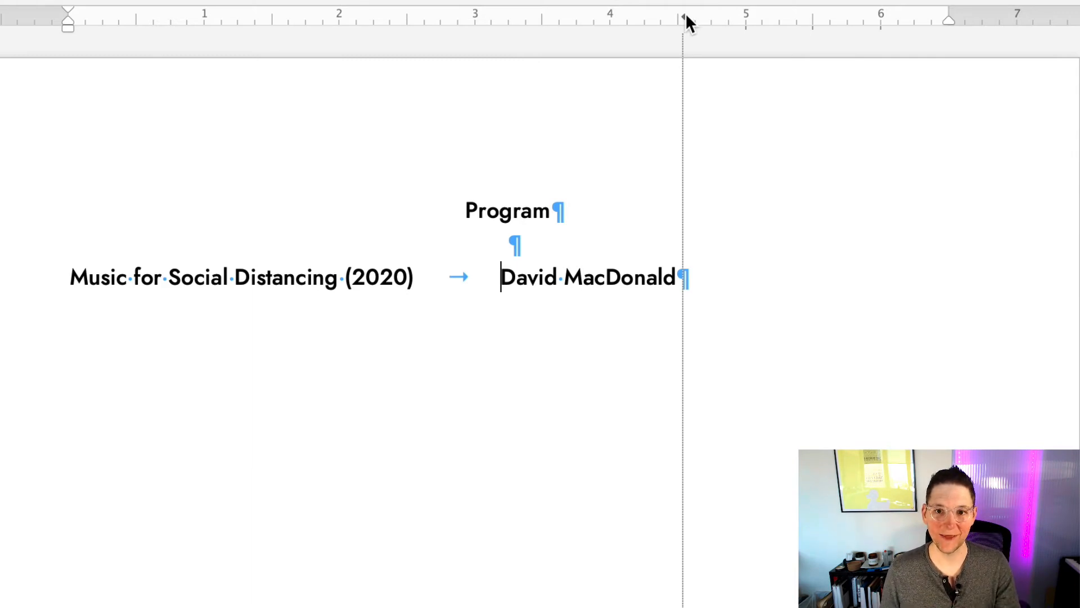
{"action": "left_click_drag", "start_coordinate": [685, 16], "coordinate": [749, 17]}
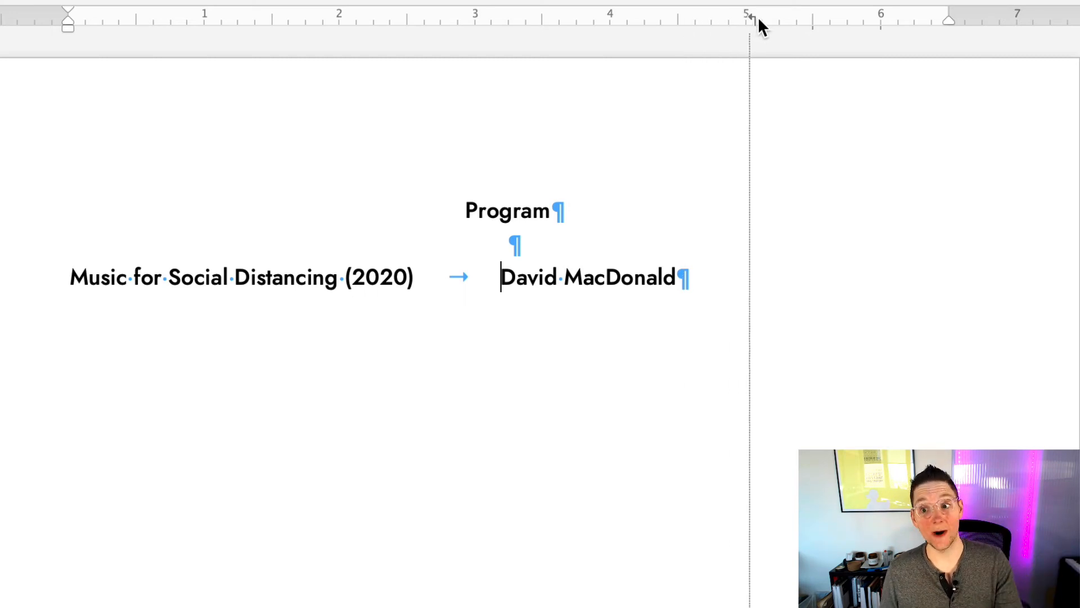
{"action": "mouse_move", "coordinate": [749, 17]}
{"action": "left_mouse_down"}
{"action": "mouse_move", "coordinate": [869, 32]}
{"action": "mouse_move", "coordinate": [950, 24]}
{"action": "left_mouse_up"}
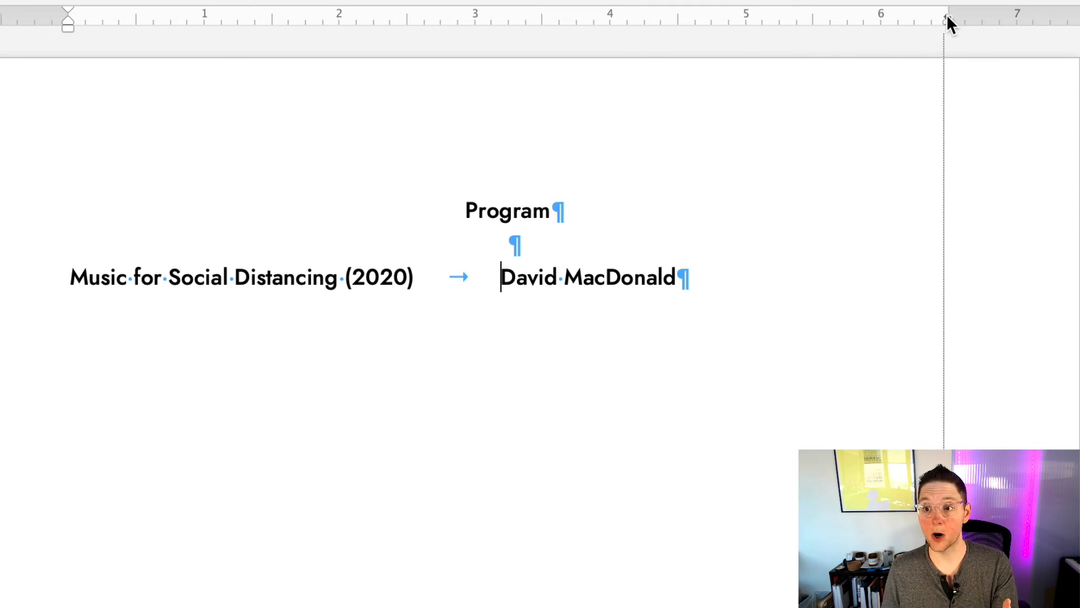
{"action": "left_click_drag", "start_coordinate": [949, 23], "coordinate": [950, 25]}
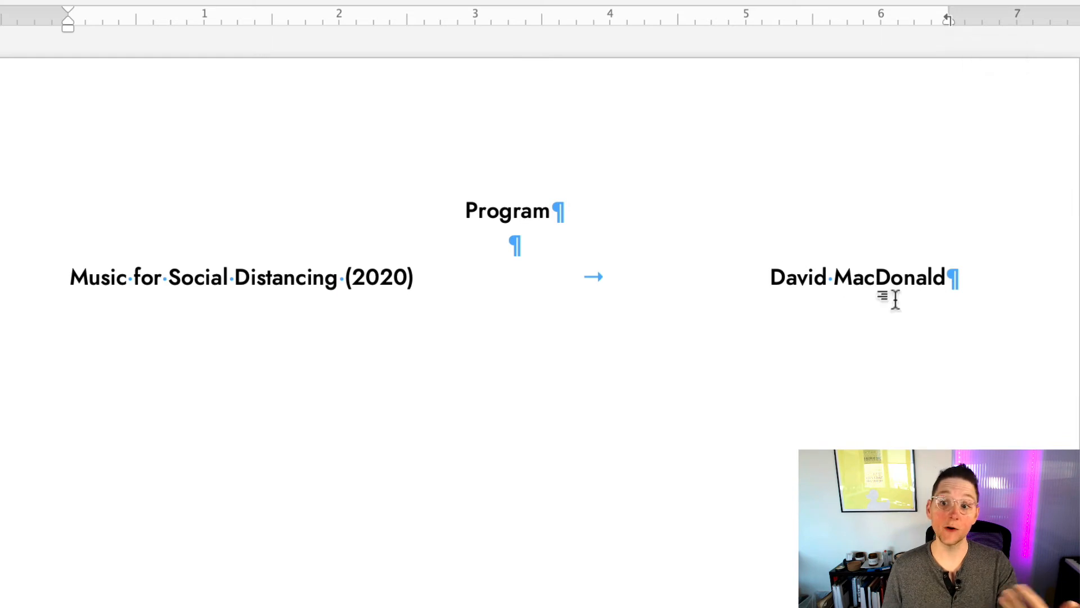
{"action": "left_click", "coordinate": [970, 274]}
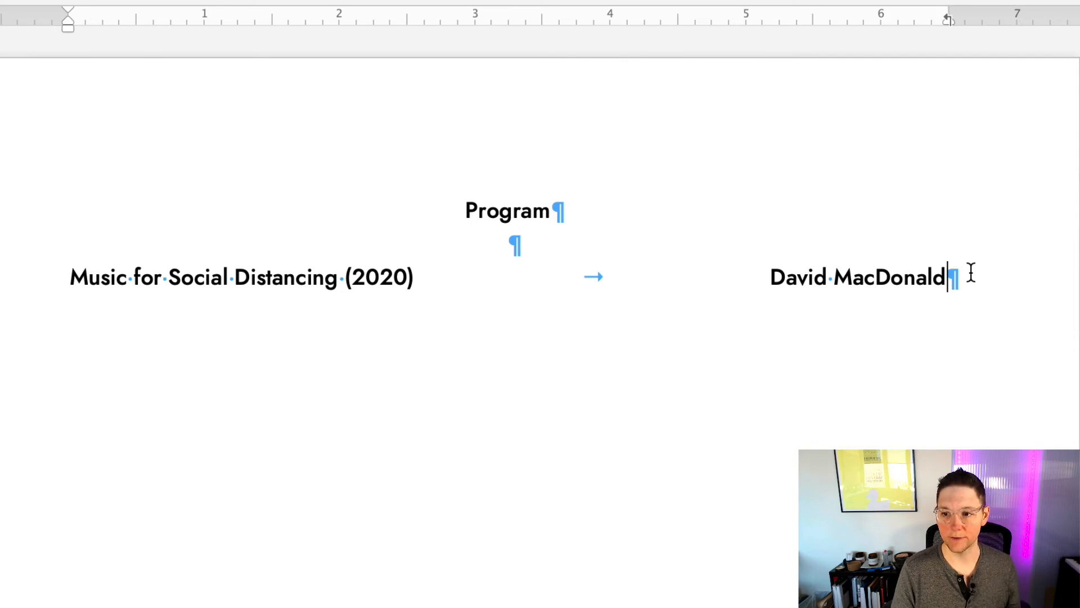
{"action": "type", "text": "("}
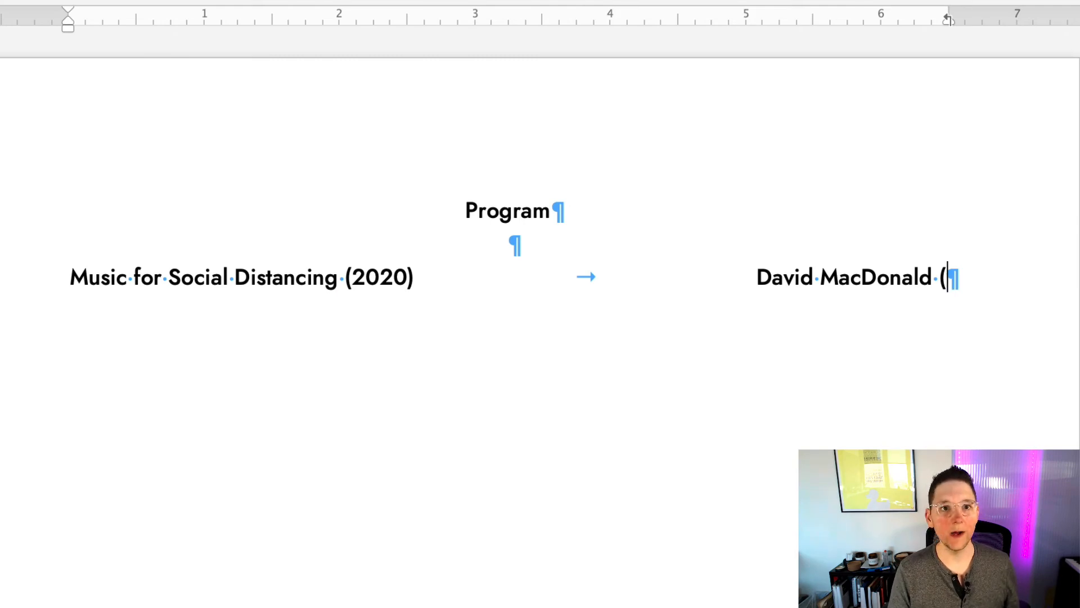
{"action": "type", "text": "asdf)"}
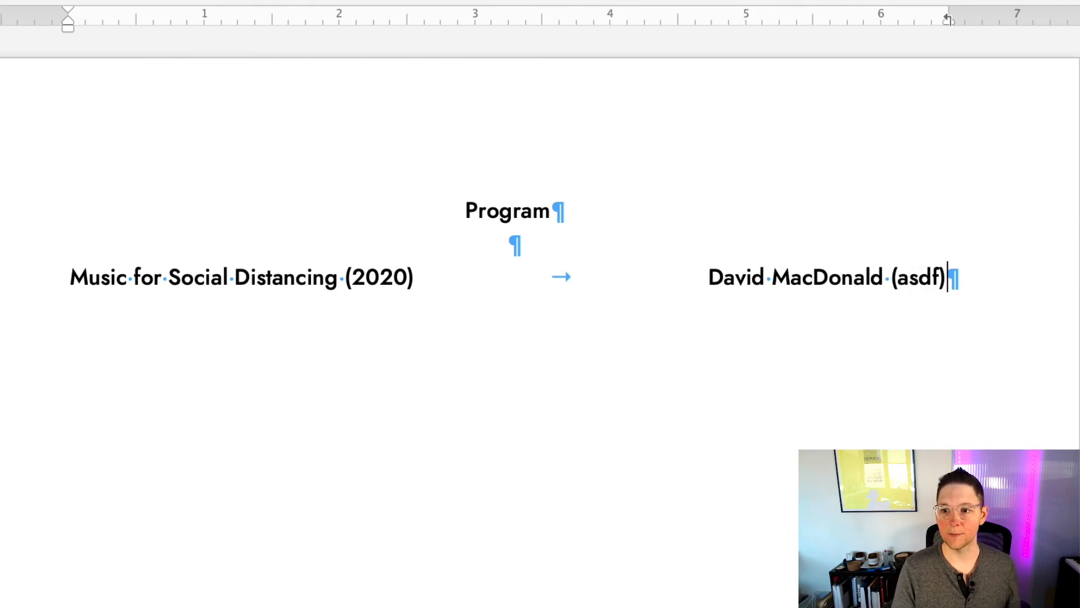
{"action": "key", "text": "BackSpace"}
{"action": "key", "text": "BackSpace"}
{"action": "key", "text": "BackSpace"}
{"action": "key", "text": "BackSpace"}
{"action": "key", "text": "BackSpace"}
{"action": "type", "text": "1607 "}
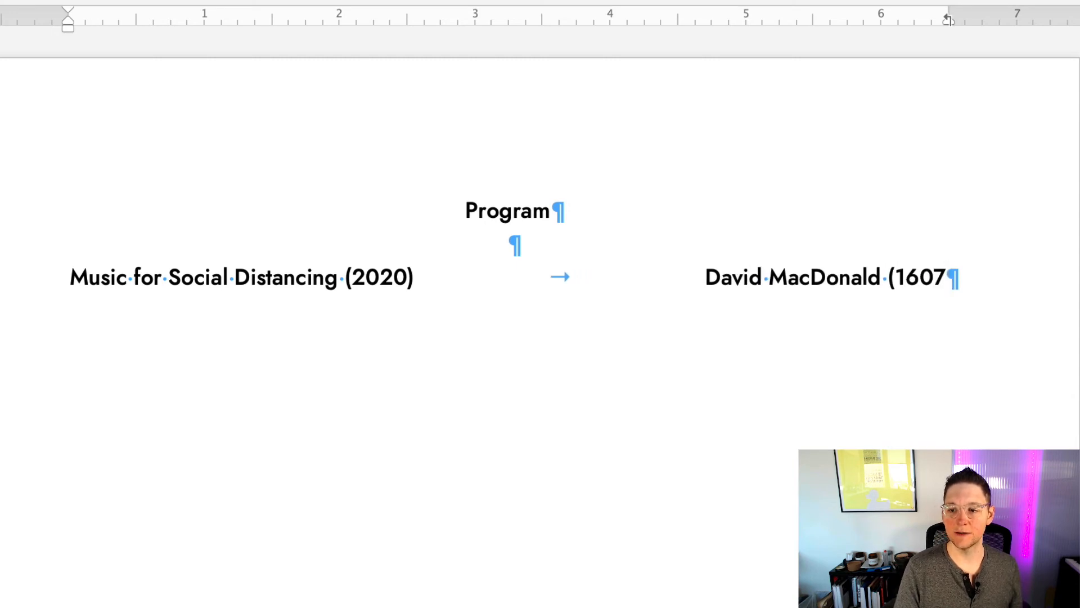
{"action": "type", "text": "-"}
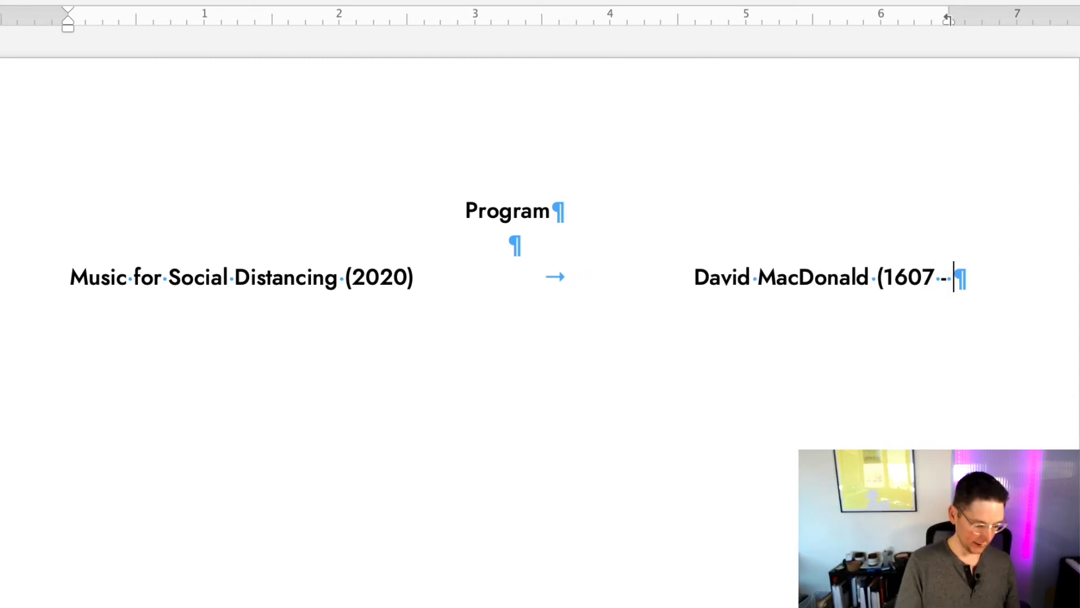
{"action": "type", "text": " 1702)"}
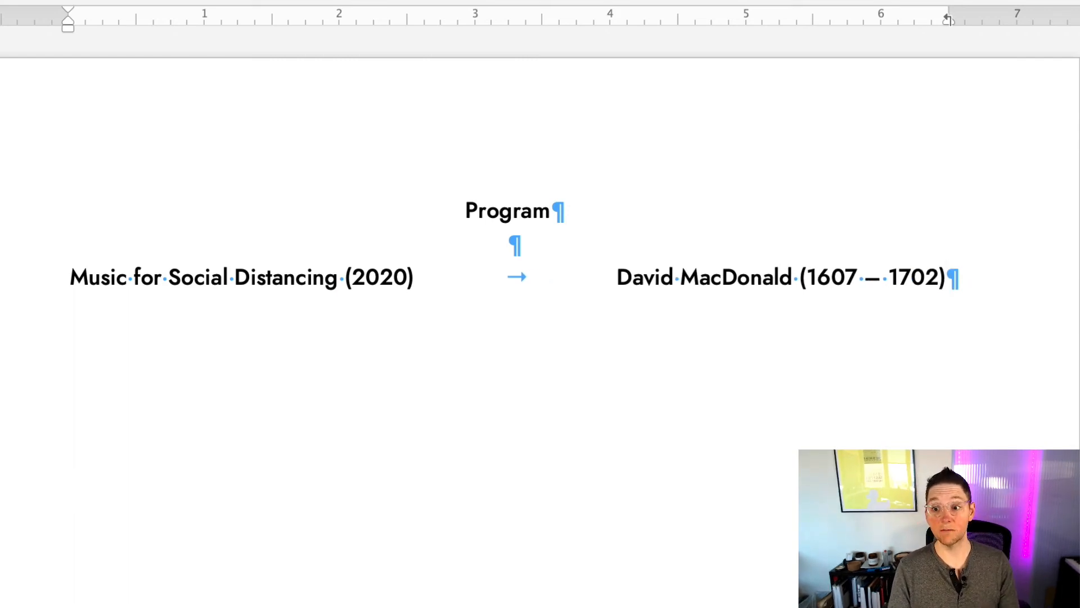
{"action": "key", "text": "BackSpace"}
{"action": "key", "text": "BackSpace"}
{"action": "key", "text": "BackSpace"}
{"action": "key", "text": "BackSpace"}
{"action": "key", "text": "BackSpace"}
{"action": "key", "text": "BackSpace"}
{"action": "key", "text": "BackSpace"}
{"action": "key", "text": "BackSpace"}
{"action": "key", "text": "BackSpace"}
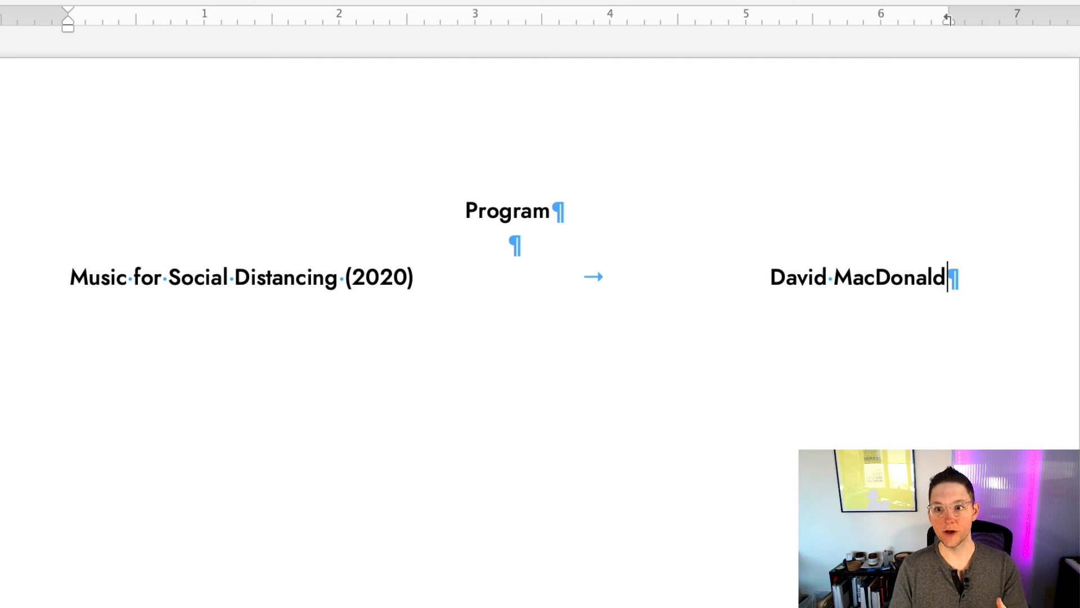
Step: Add the 'Sun Lion's White Sail (2013)' line with 'Rebekah Driscoll' tabbed to the margin
{"action": "key", "text": "Return"}
{"action": "key", "text": "Return"}
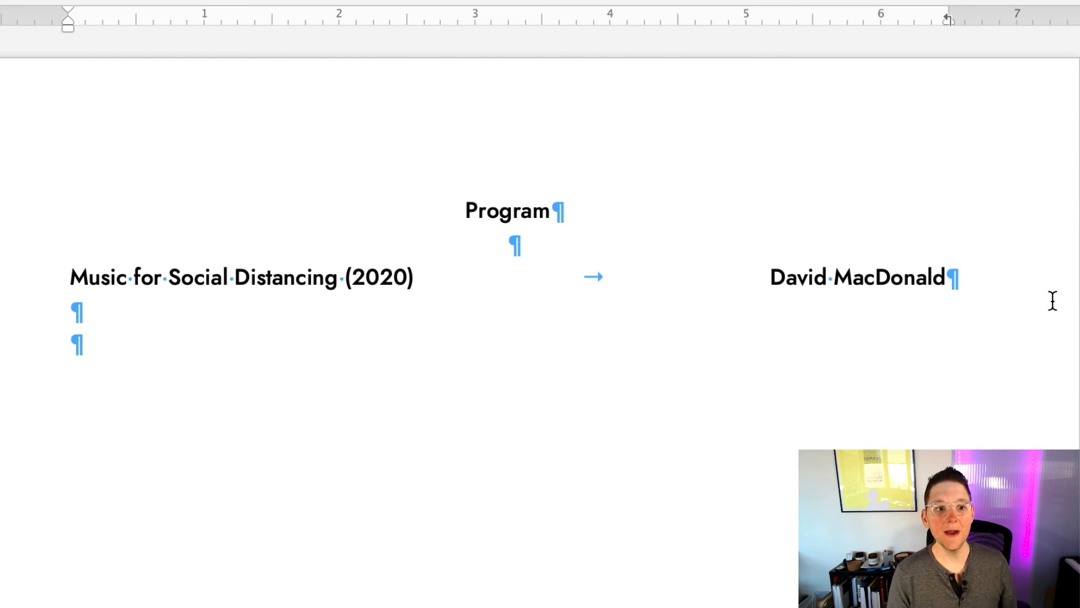
{"action": "type", "text": "Sun Lion's White Sail (2014"}
{"action": "type", "text": ")"}
{"action": "key", "text": "BackSpace"}
{"action": "key", "text": "BackSpace"}
{"action": "type", "text": "3)"}
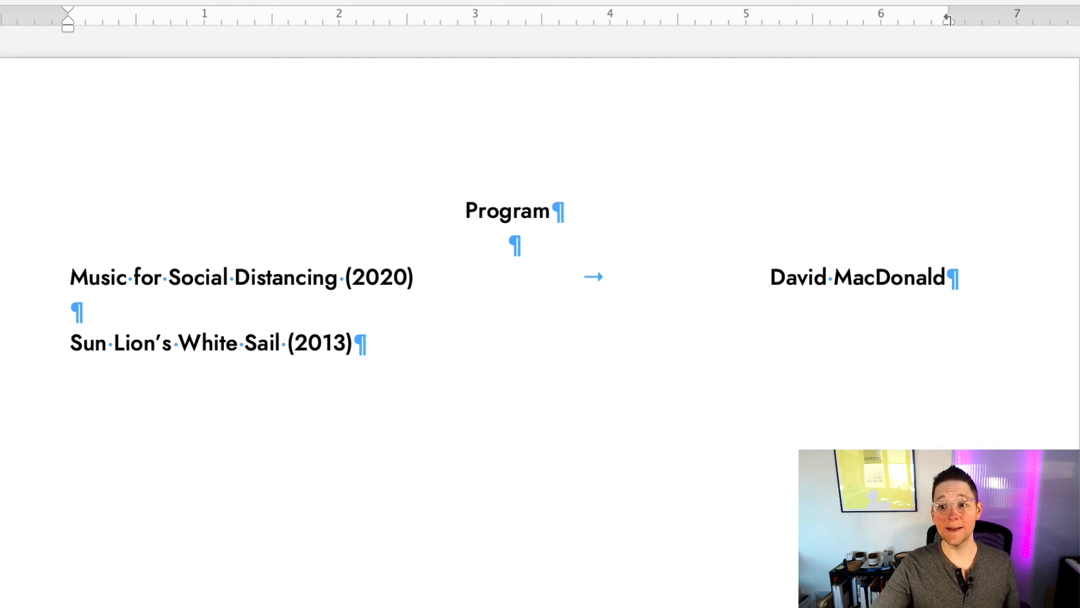
{"action": "key", "text": "Tab"}
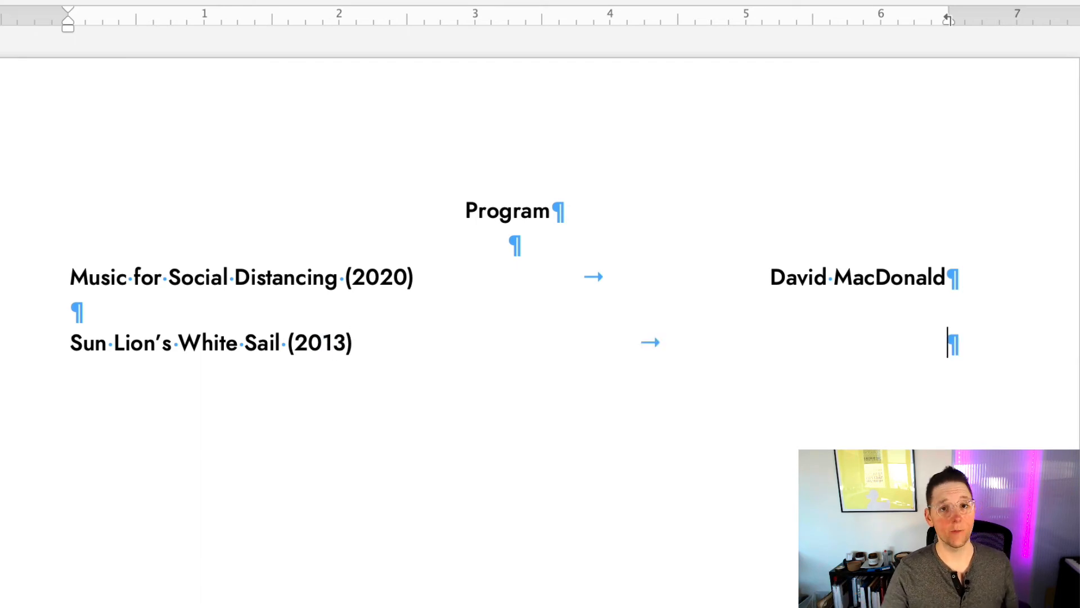
{"action": "type", "text": "Rebekah Driscoll"}
{"action": "key", "text": "Return"}
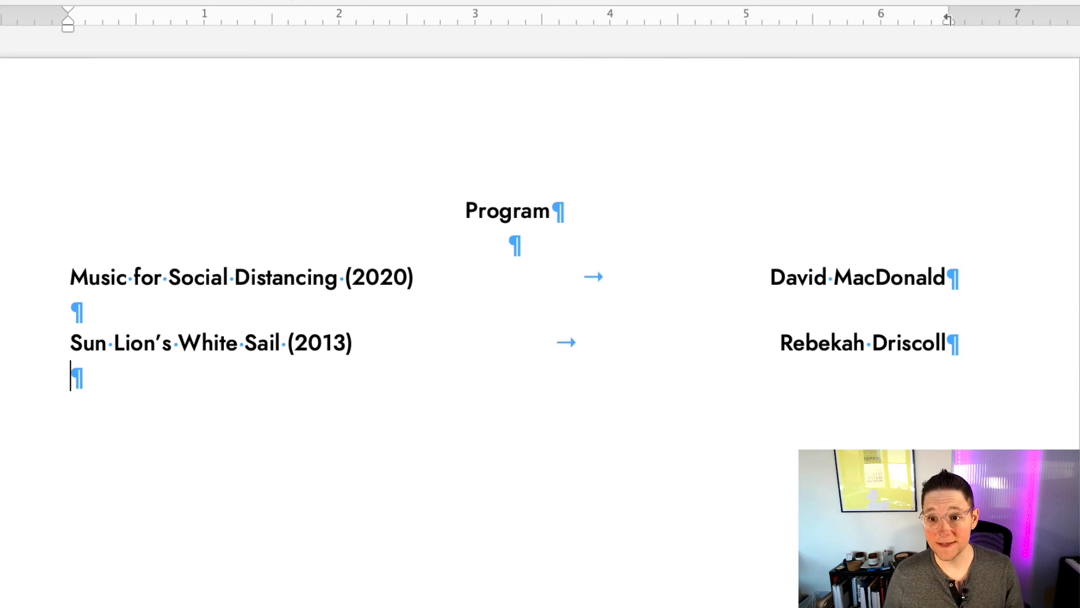
{"action": "key", "text": "ctrl+e"}
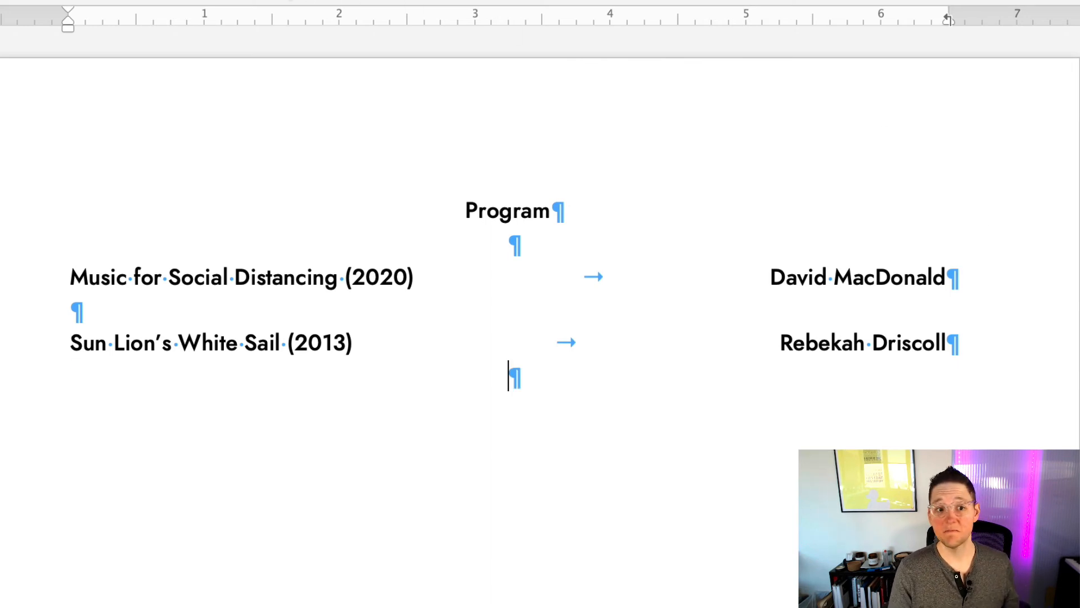
{"action": "type", "text": "Kristopher Hilding, viola"}
{"action": "key", "text": "Return"}
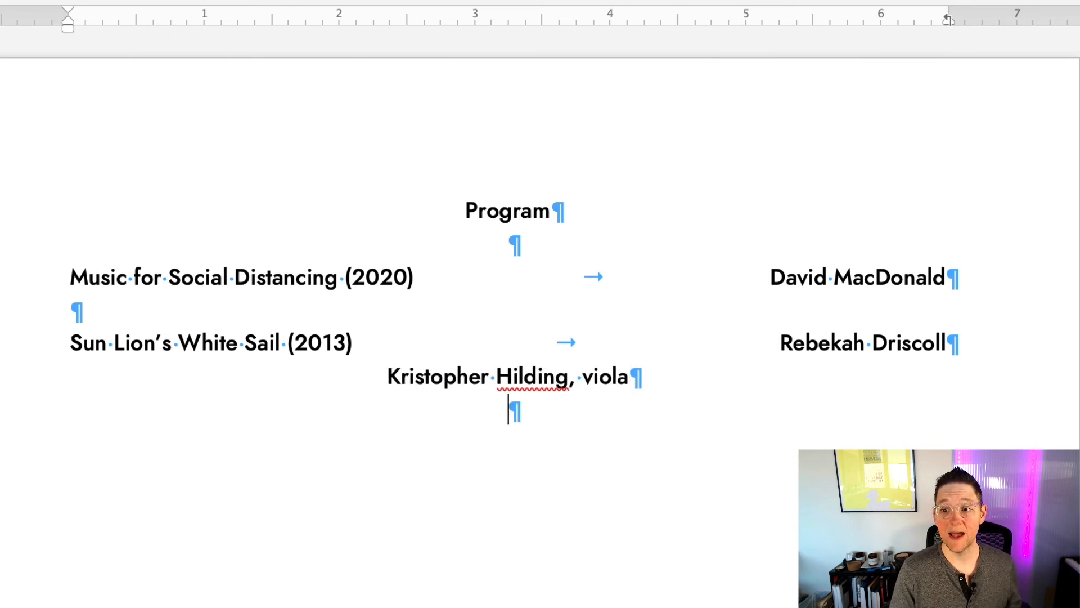
{"action": "key", "text": "ctrl+l"}
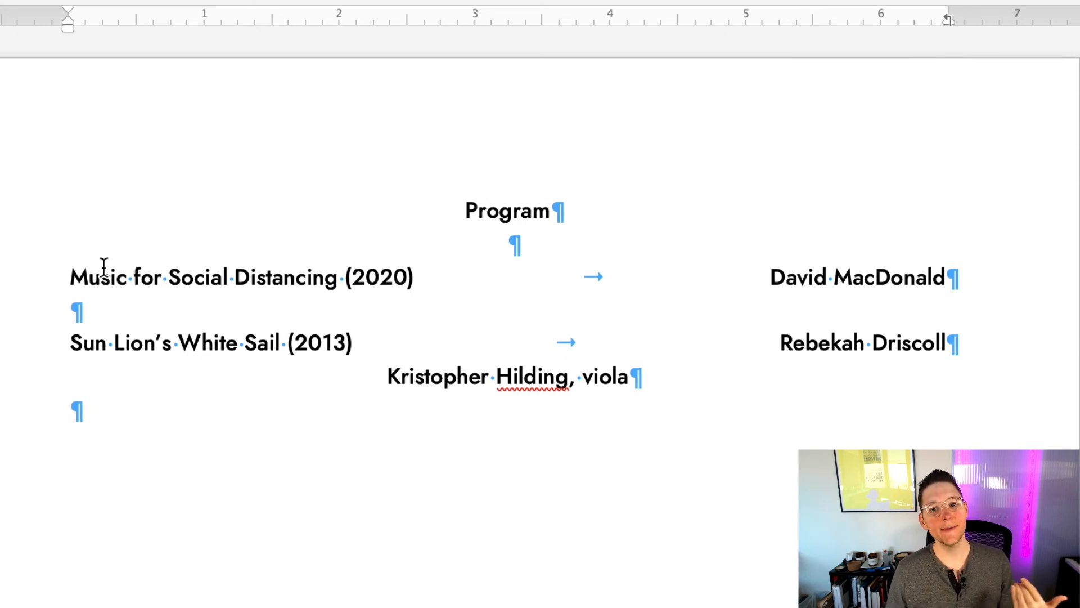
{"action": "left_click_drag", "start_coordinate": [104, 268], "coordinate": [168, 398]}
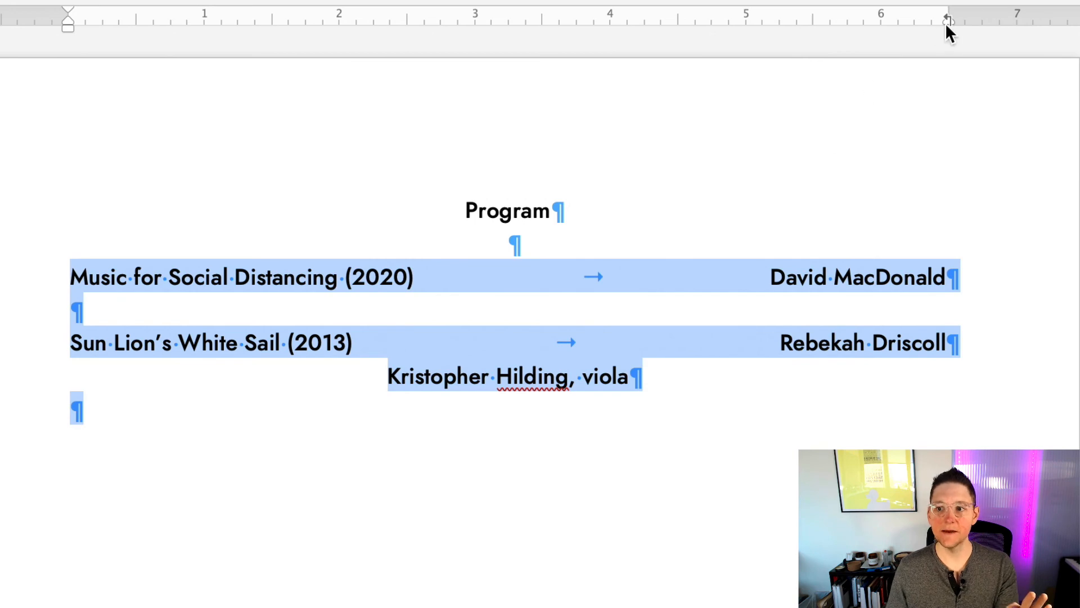
{"action": "left_click_drag", "start_coordinate": [948, 13], "coordinate": [909, 21]}
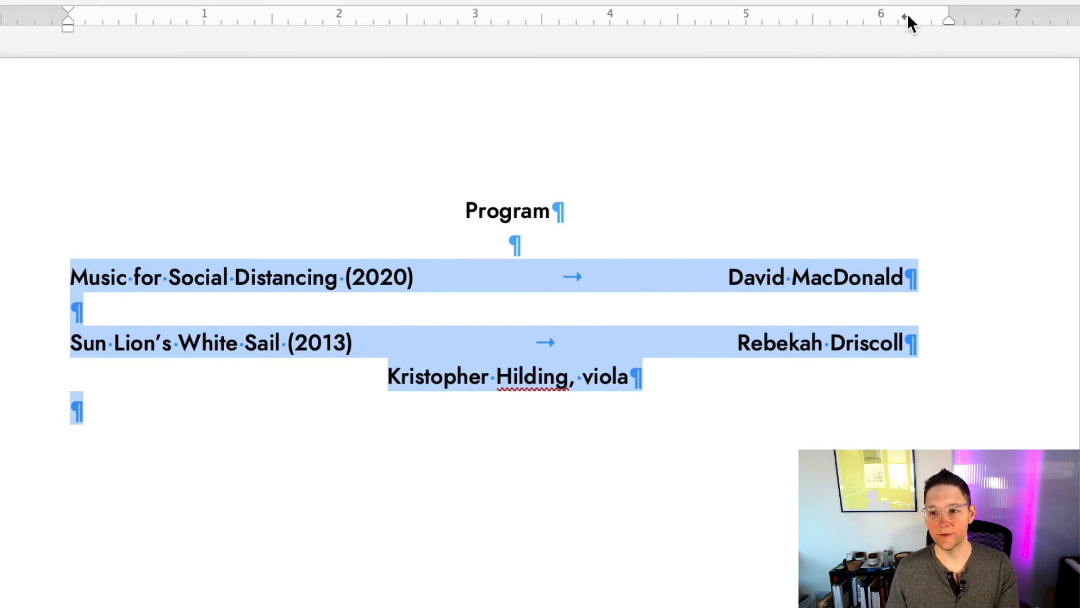
{"action": "key", "text": "super+z"}
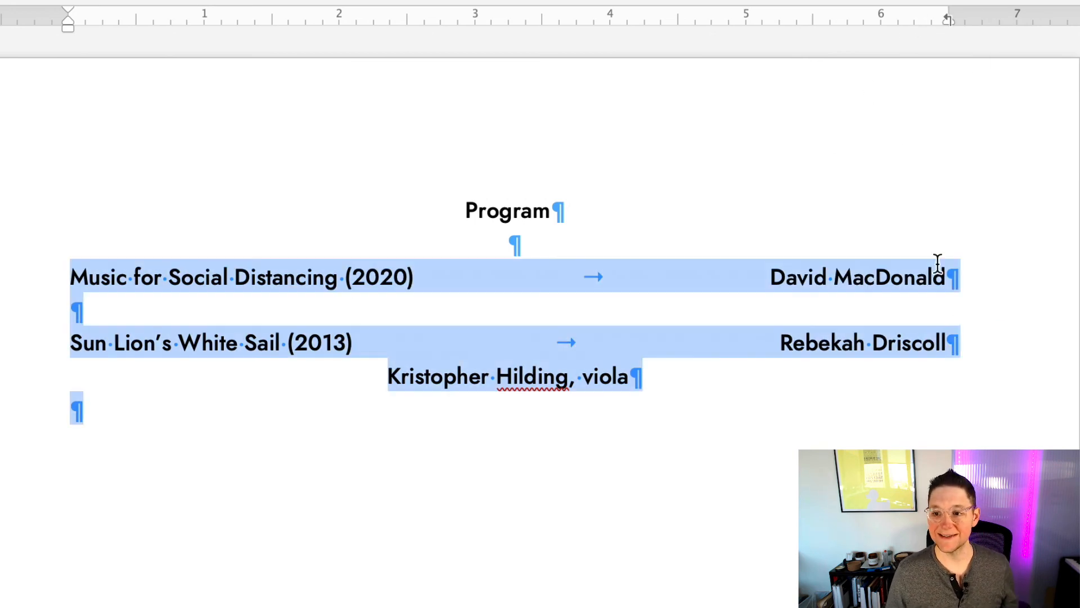
{"action": "left_click", "coordinate": [900, 270]}
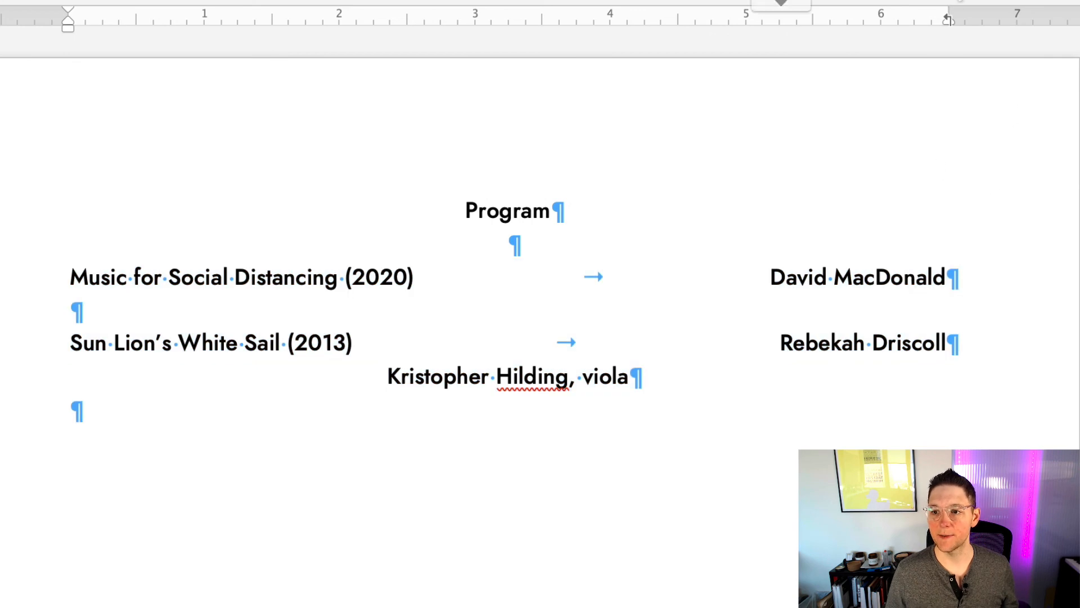
{"action": "left_click_drag", "start_coordinate": [946, 15], "coordinate": [915, 16]}
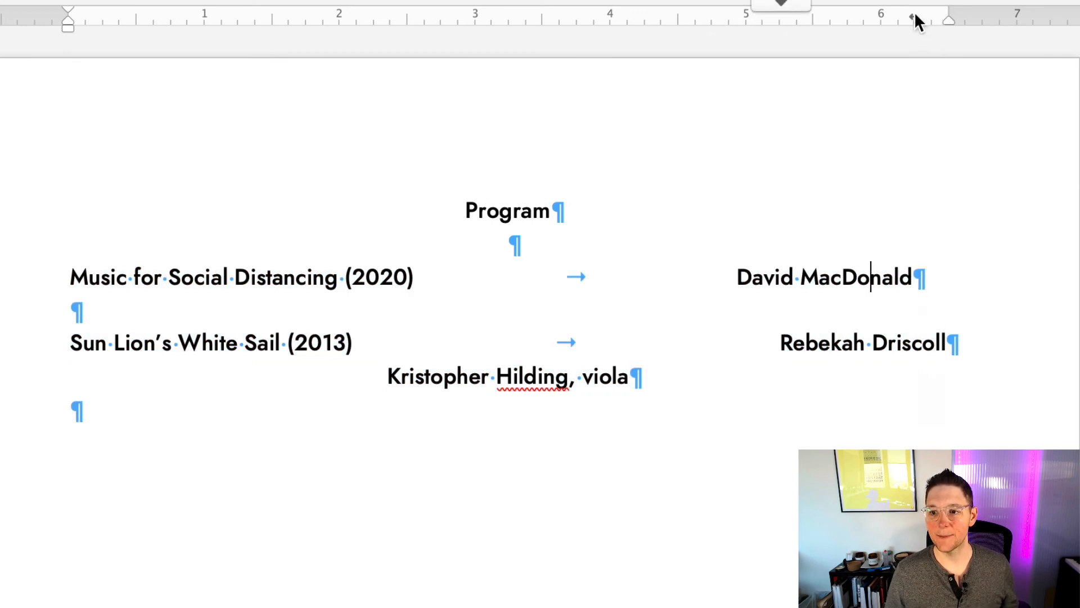
{"action": "key", "text": "ctrl+z"}
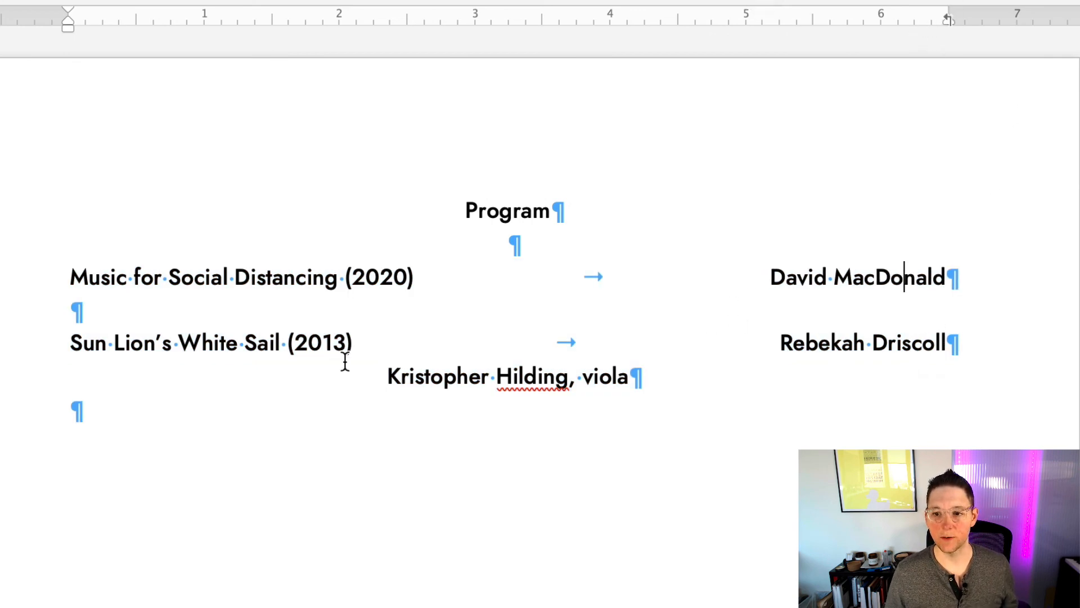
{"action": "left_click_drag", "start_coordinate": [99, 275], "coordinate": [283, 452]}
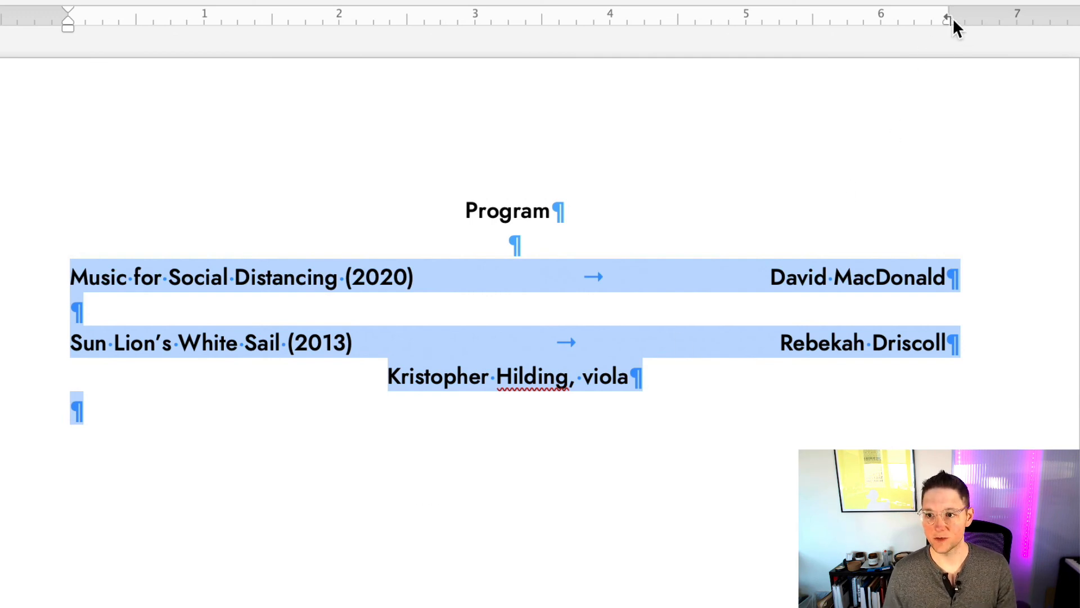
Step: Give the right-margin tab stop a dotted leader between titles and composers
{"action": "left_click_drag", "start_coordinate": [950, 24], "coordinate": [950, 23]}
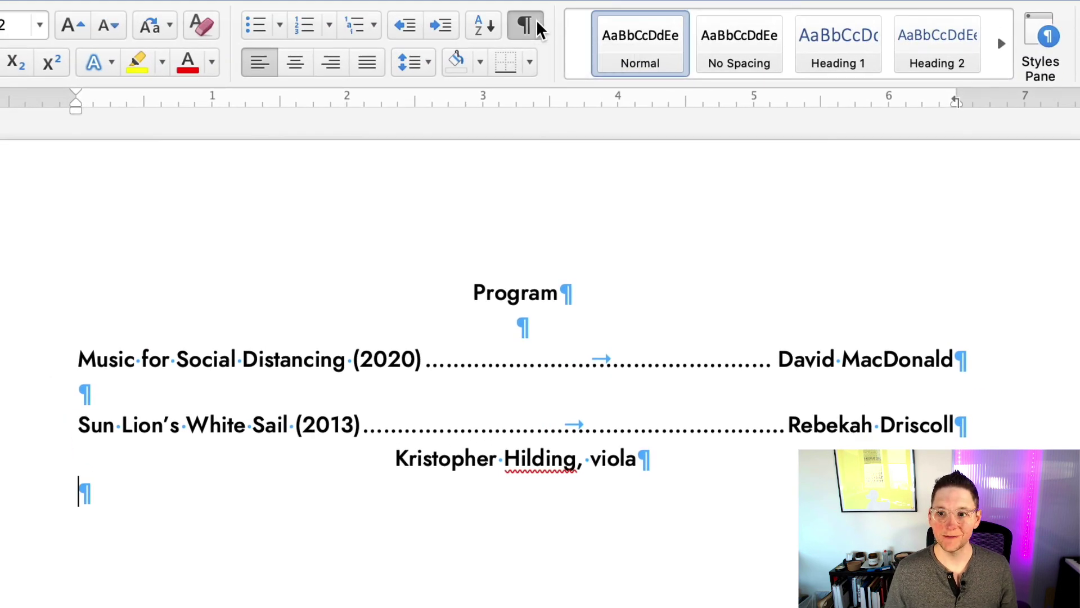
Step: Hide the formatting marks so the program page shows only its text
{"action": "left_click", "coordinate": [528, 26]}
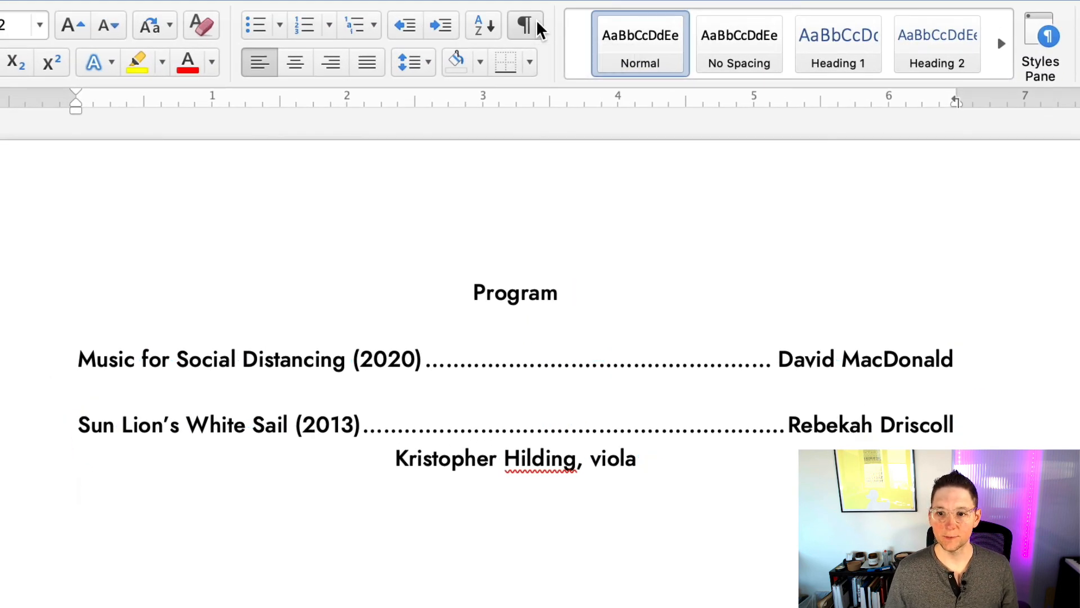